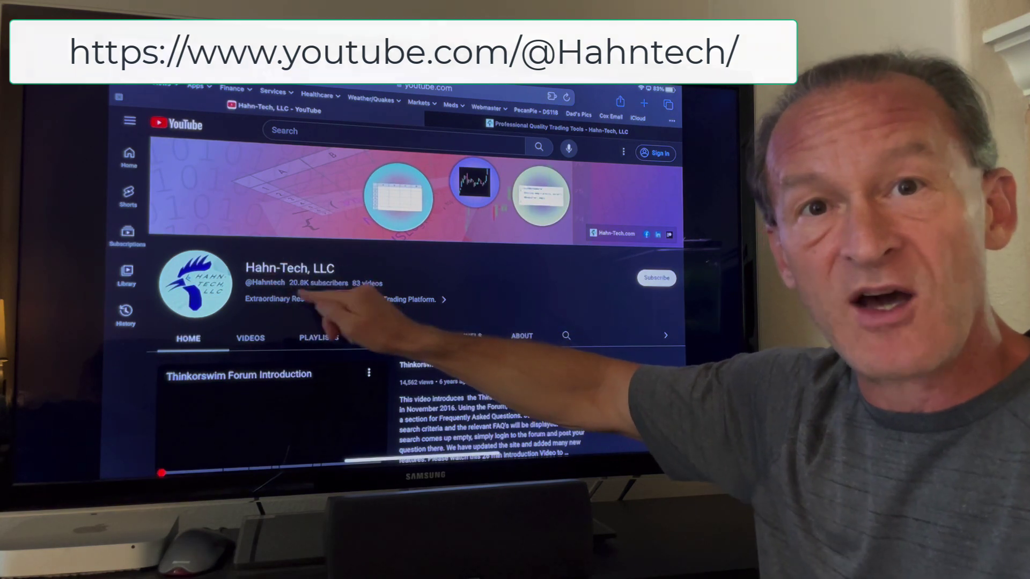
From the Hahn-Tech channel's Playlists tab, open the HT Minis Thinkorswim Scans playlist
{"action": "scroll", "coordinate": [397, 300], "scroll_direction": "down", "scroll_amount": 3}
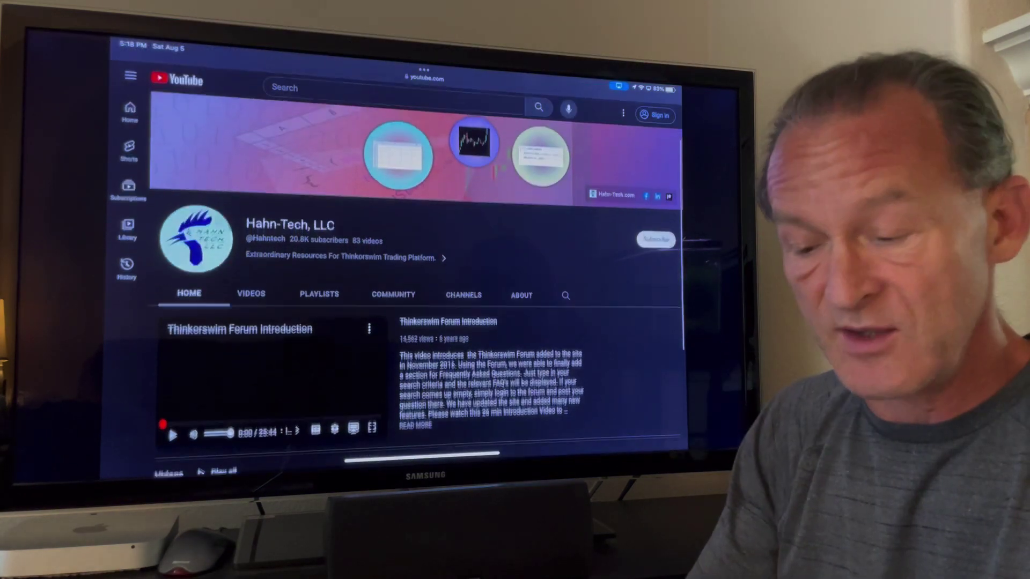
{"action": "scroll", "coordinate": [397, 300], "scroll_direction": "down", "scroll_amount": 3}
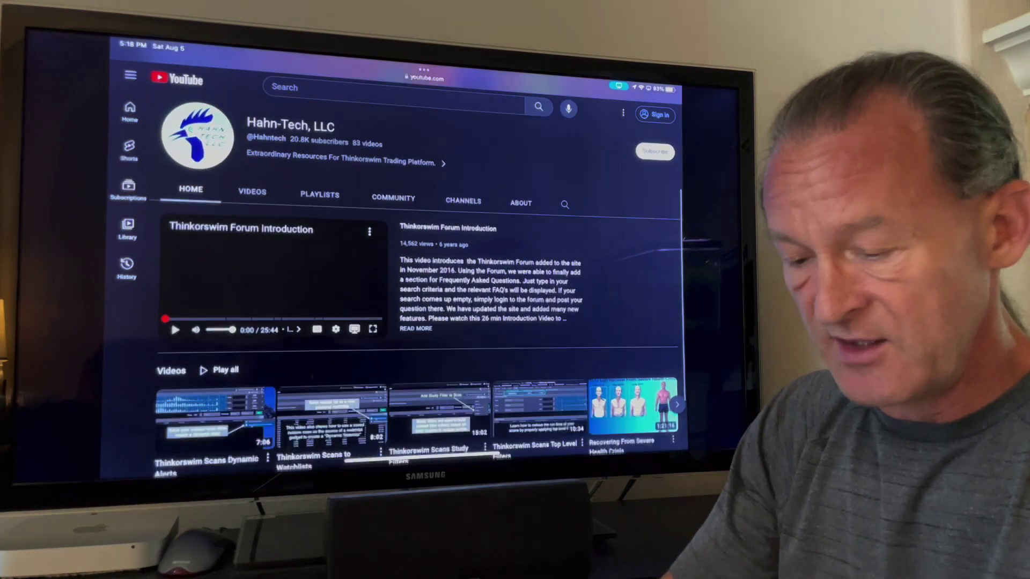
{"action": "scroll", "coordinate": [418, 300], "scroll_direction": "up", "scroll_amount": 1}
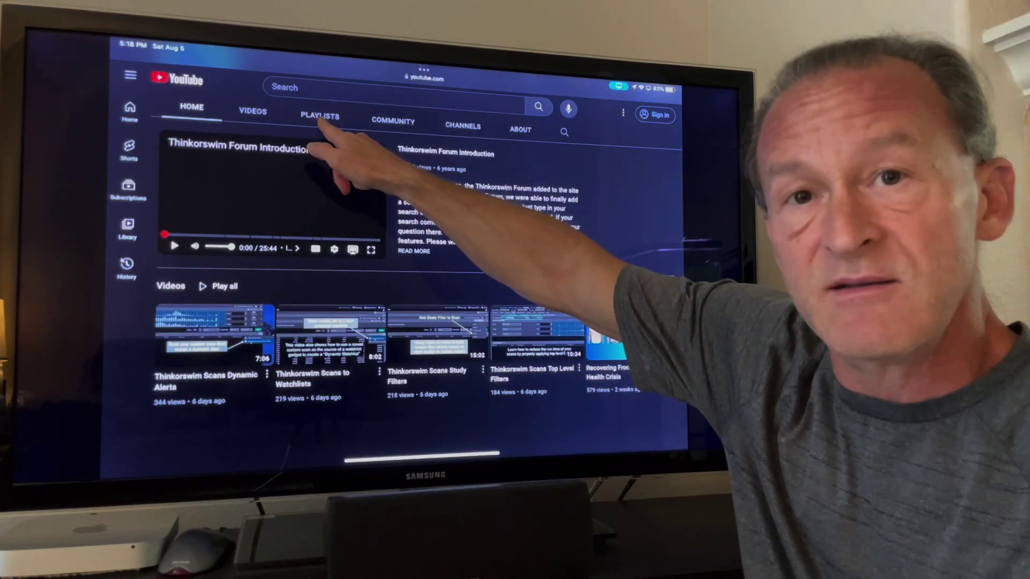
{"action": "left_click", "coordinate": [319, 116]}
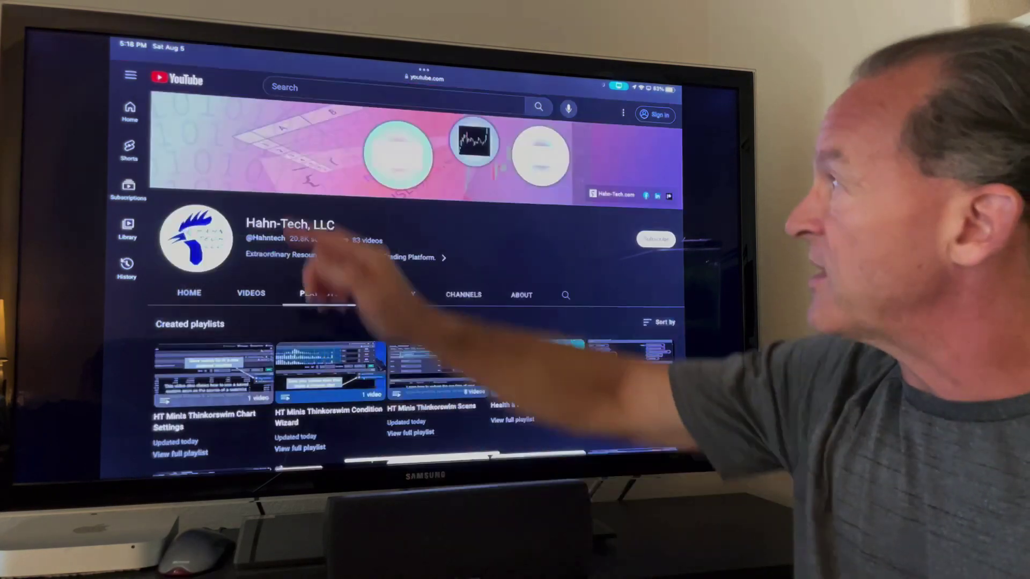
{"action": "scroll", "coordinate": [418, 322], "scroll_direction": "down", "scroll_amount": 3}
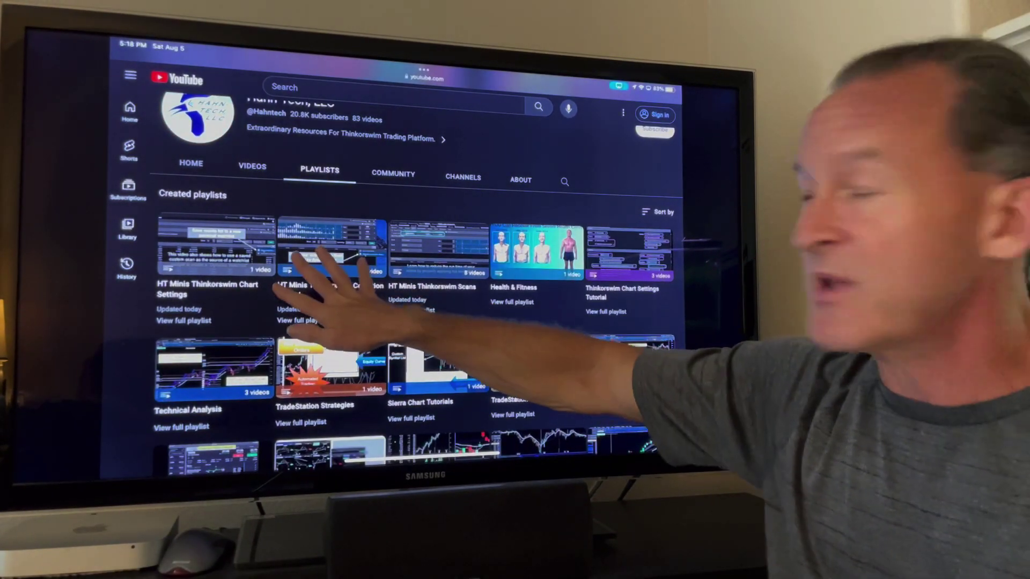
{"action": "left_click", "coordinate": [432, 268]}
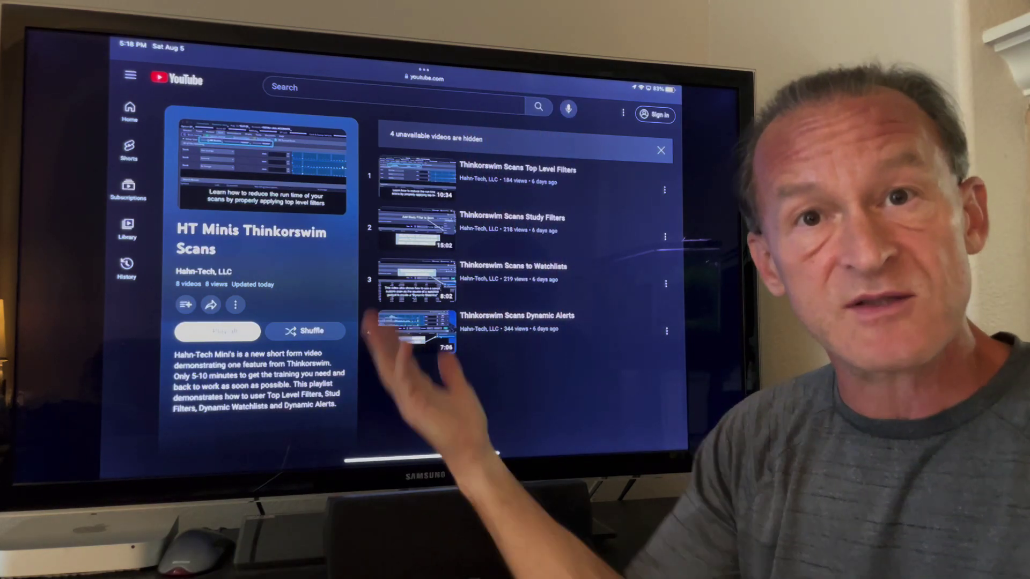
{"action": "scroll", "coordinate": [260, 268], "scroll_direction": "up", "scroll_amount": 2}
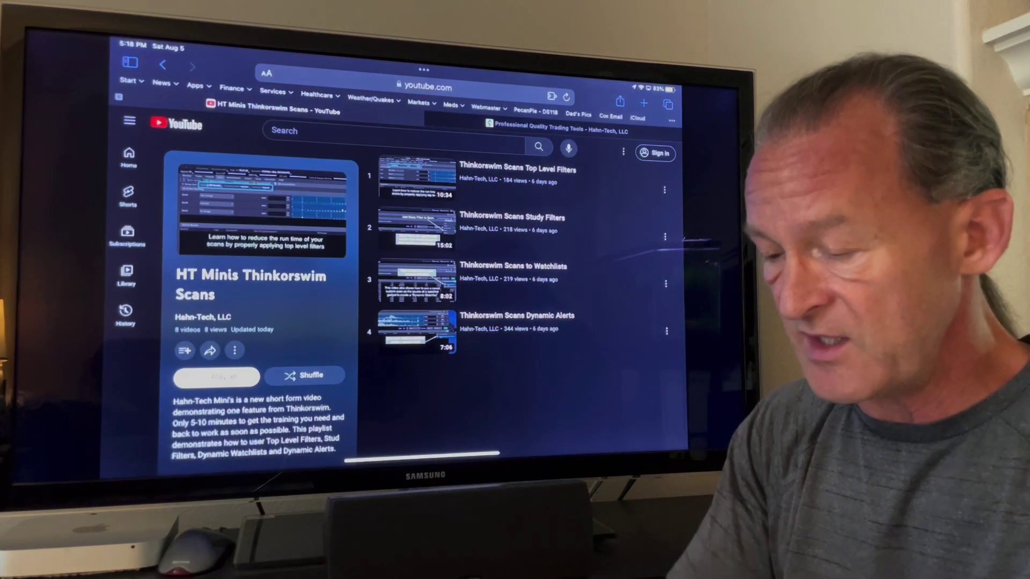
{"action": "key", "text": "ctrl+Tab"}
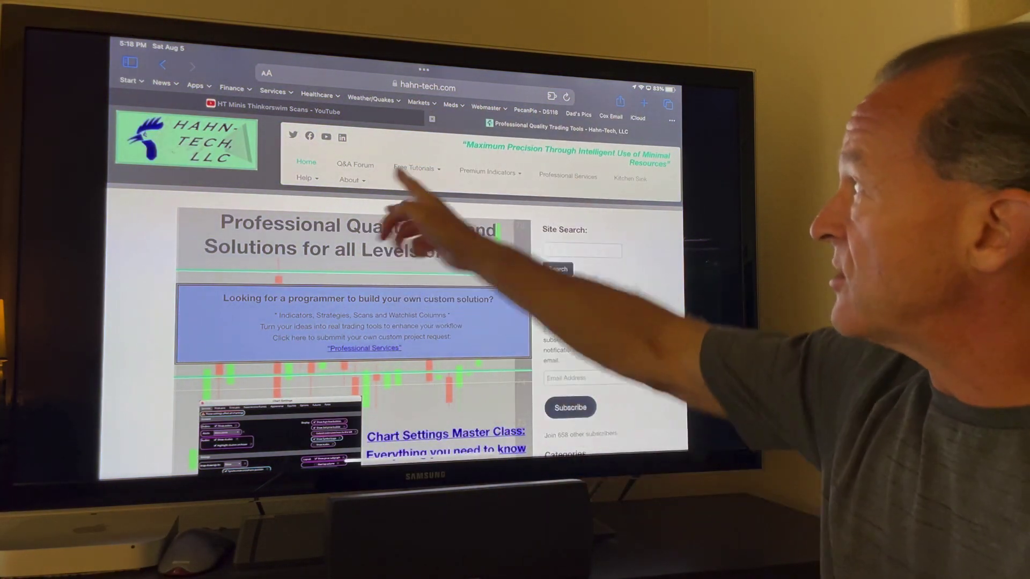
On the Hahn-Tech site, go to Free Tutorials > Thinkorswim Tutorials > TOS Mini's
{"action": "left_click", "coordinate": [416, 167]}
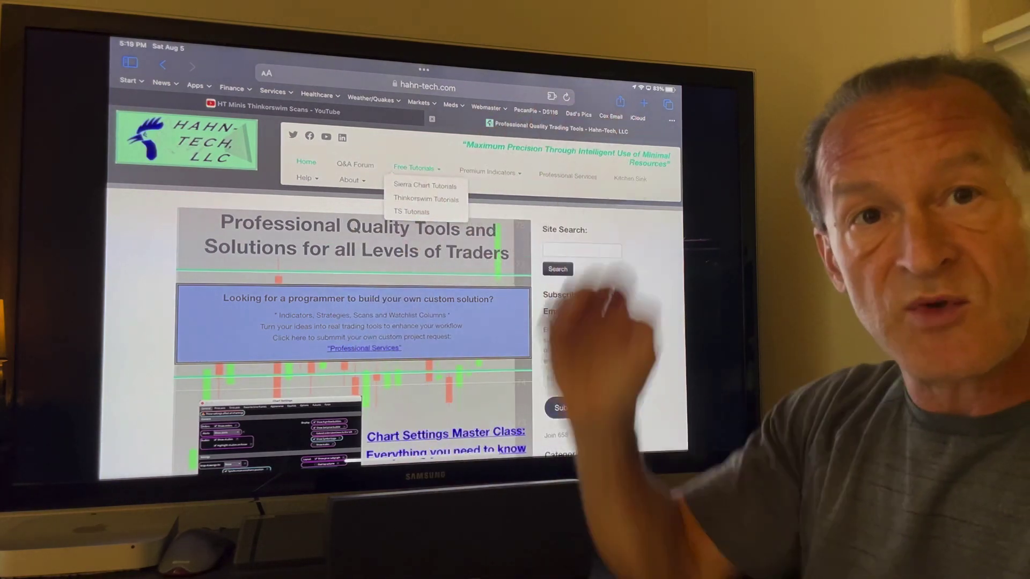
{"action": "left_click", "coordinate": [426, 199]}
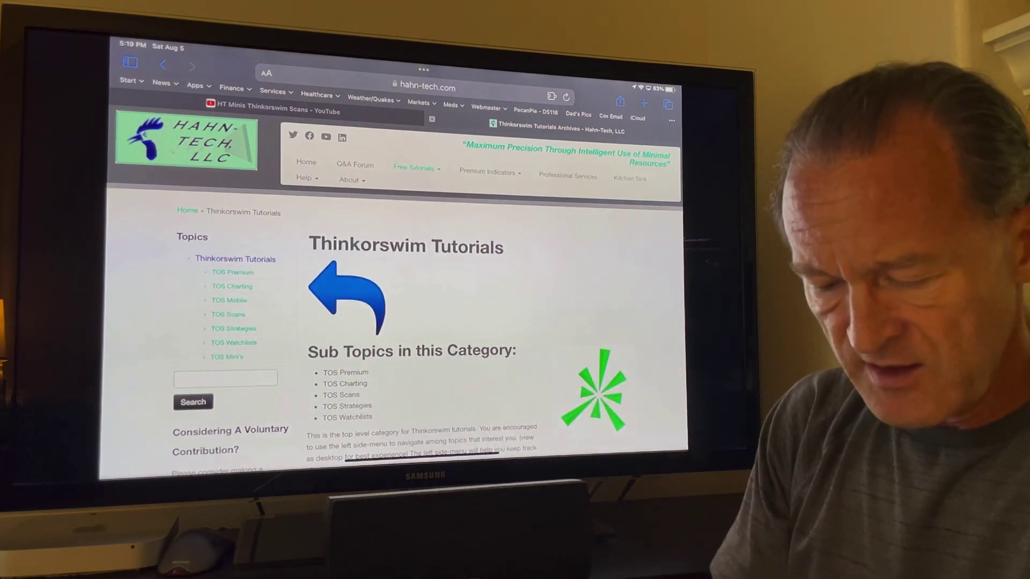
{"action": "left_click", "coordinate": [227, 356]}
{"action": "scroll", "coordinate": [391, 257], "scroll_direction": "down", "scroll_amount": 3}
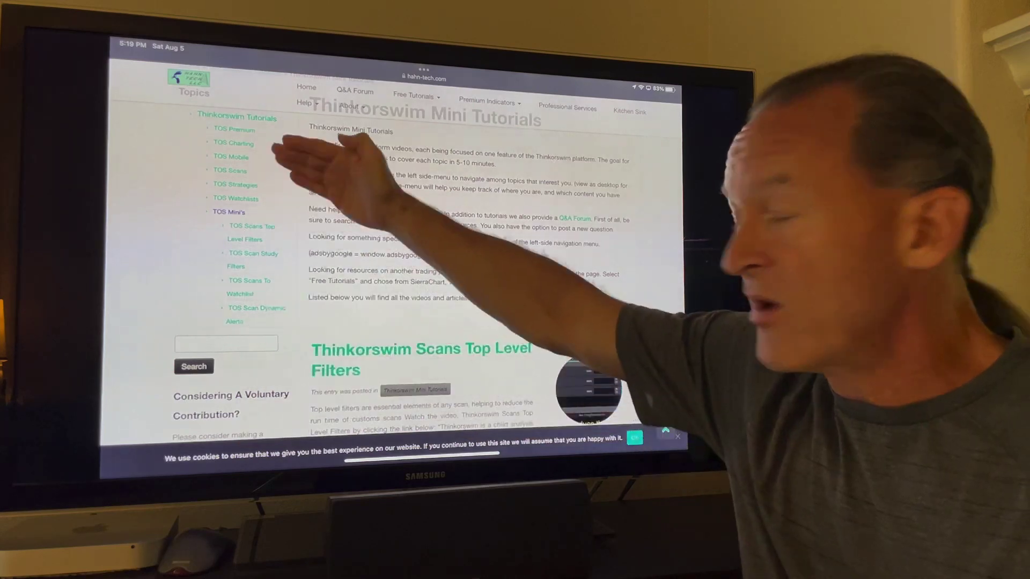
{"action": "scroll", "coordinate": [394, 252], "scroll_direction": "up", "scroll_amount": 5}
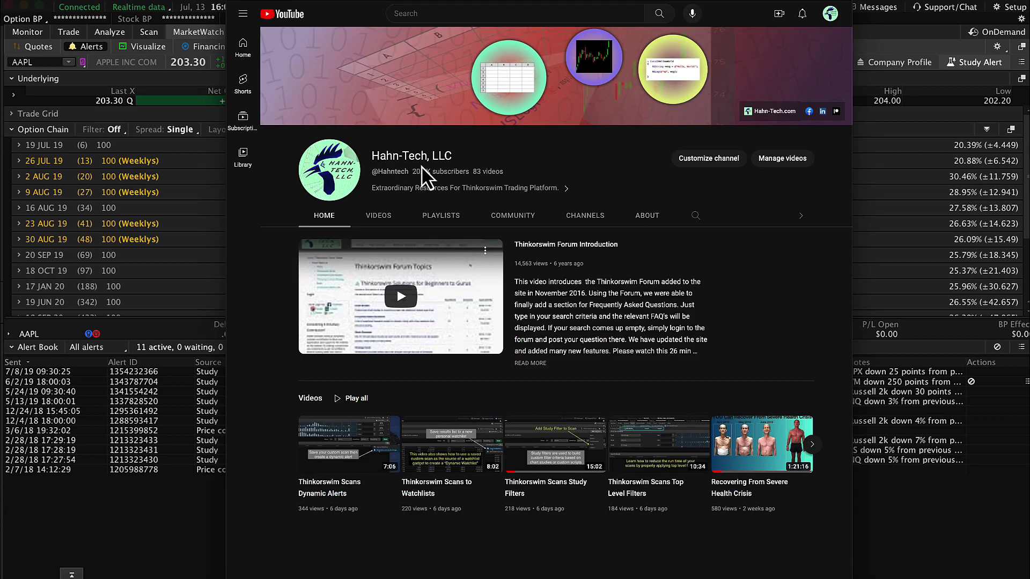
Open the HT Minis Thinkorswim Condition Wizard playlist from the channel's Playlists tab
{"action": "left_click", "coordinate": [434, 217]}
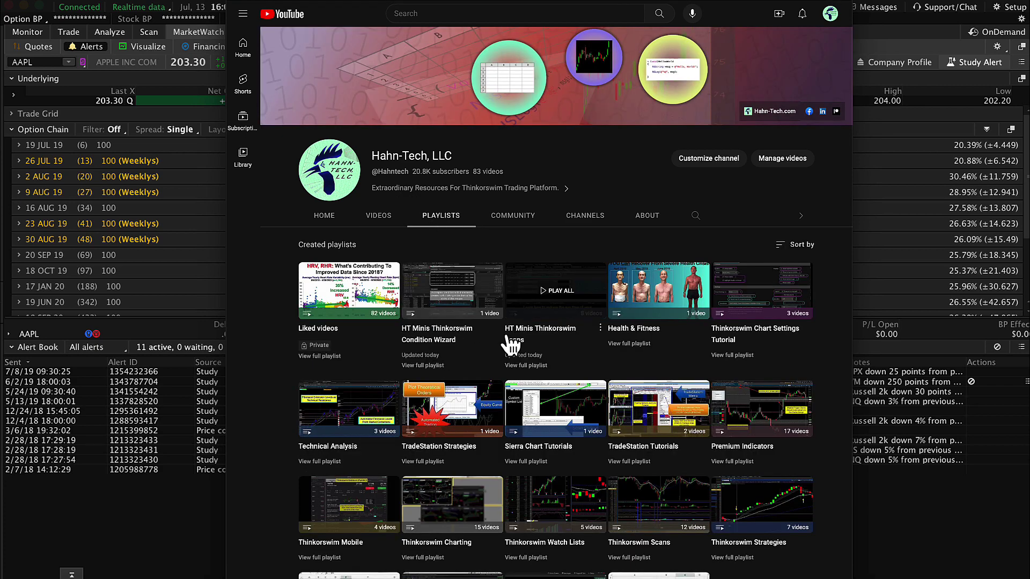
{"action": "left_click", "coordinate": [430, 365]}
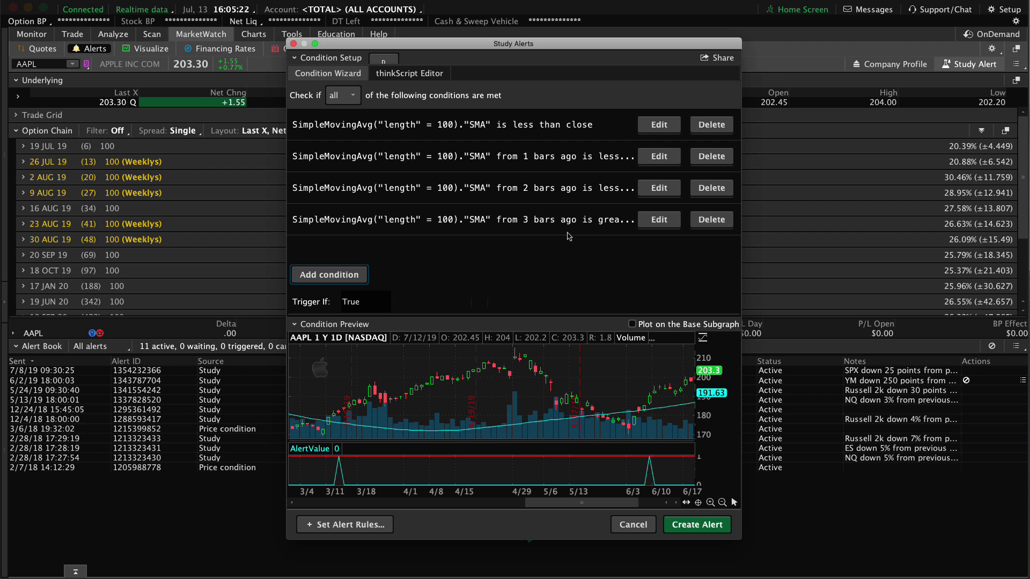
Drag the divider above Condition Preview upward to enlarge the AAPL preview chart
{"action": "left_click_drag", "start_coordinate": [569, 236], "coordinate": [528, 206]}
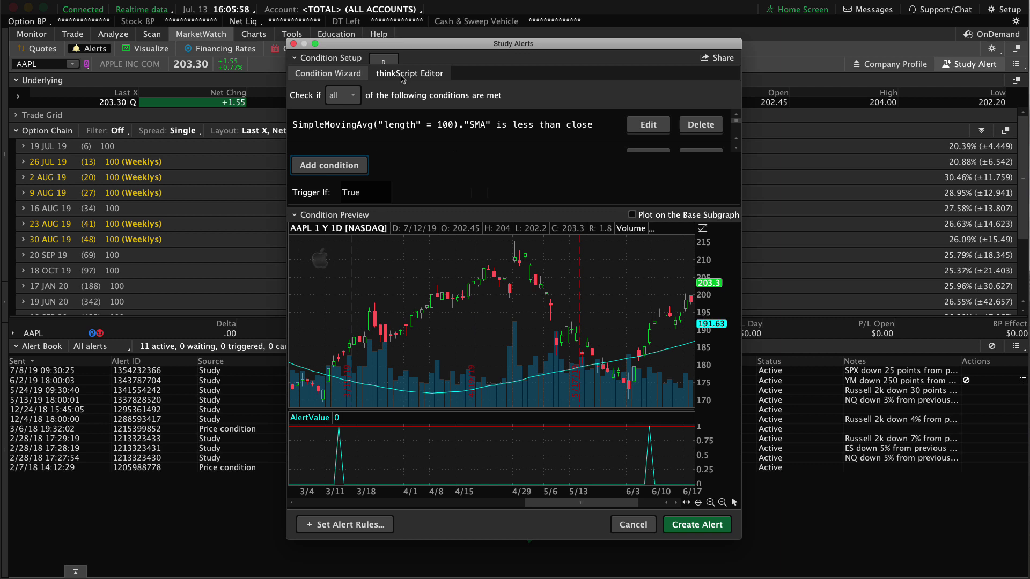
Copy the SMA 100 condition code from the thinkScript Editor, then cancel the study alert
{"action": "left_click", "coordinate": [403, 78]}
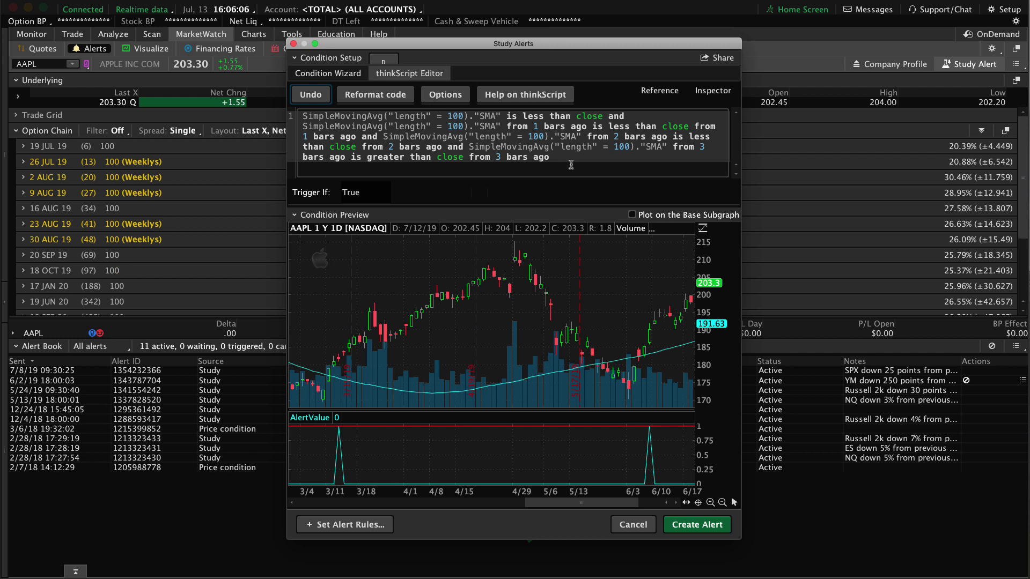
{"action": "left_click", "coordinate": [553, 156]}
{"action": "left_click_drag", "start_coordinate": [554, 156], "coordinate": [301, 117]}
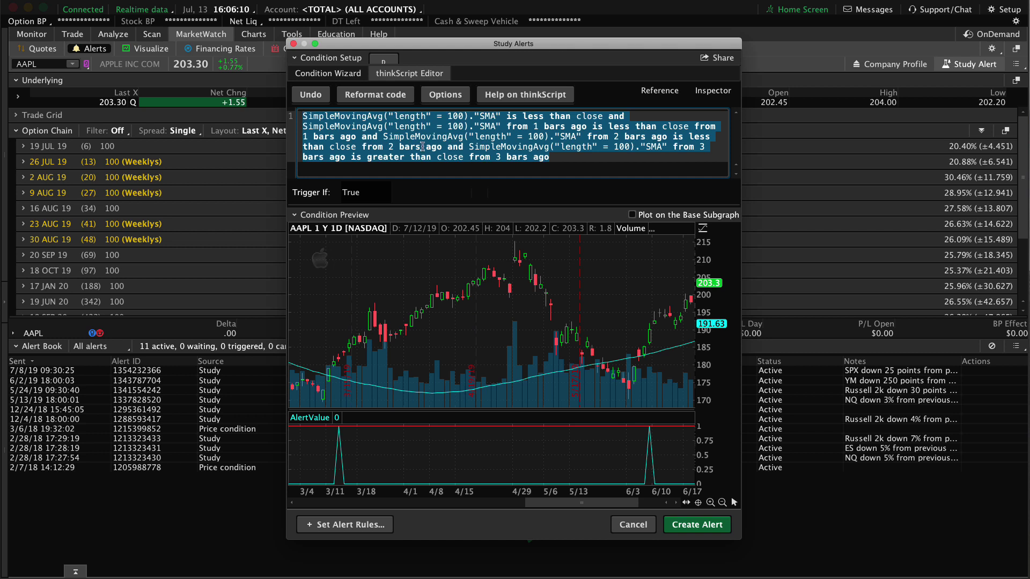
{"action": "right_click", "coordinate": [453, 135]}
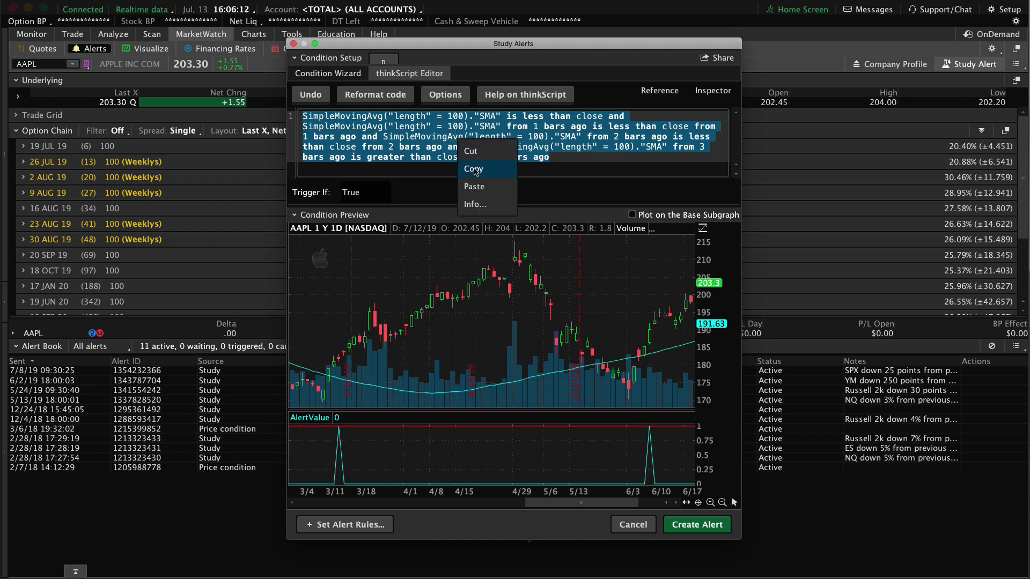
{"action": "left_click", "coordinate": [472, 170]}
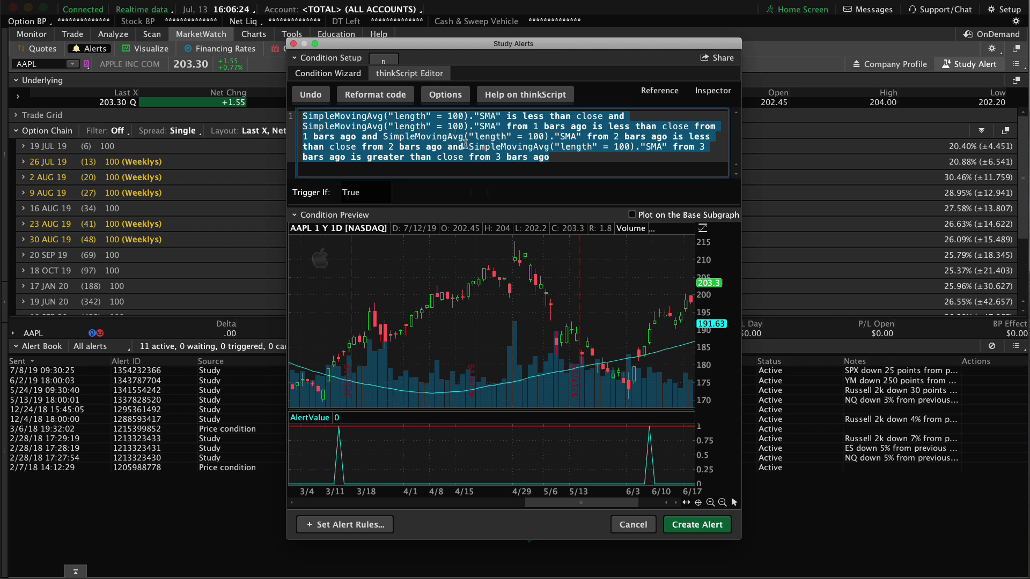
{"action": "left_click", "coordinate": [621, 527]}
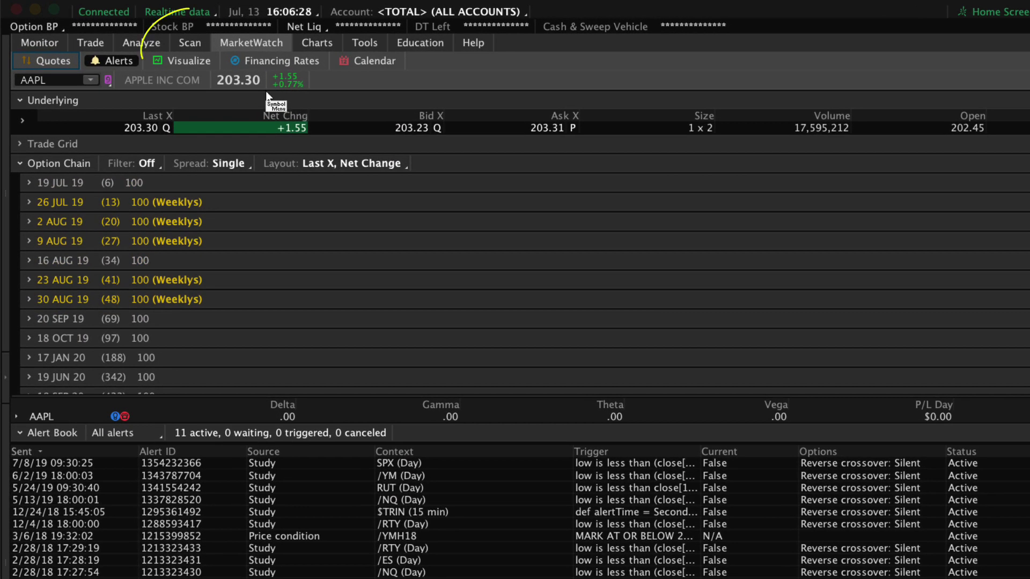
Open the Stock Hacker custom filter's code editor, centred, with the reference panel hidden
{"action": "left_click", "coordinate": [198, 50]}
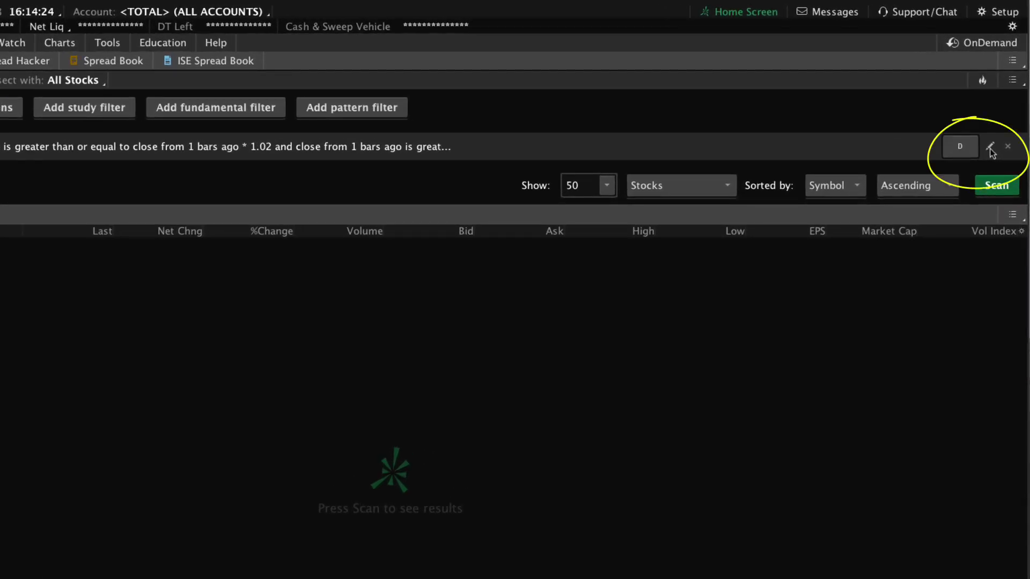
{"action": "left_click", "coordinate": [990, 148]}
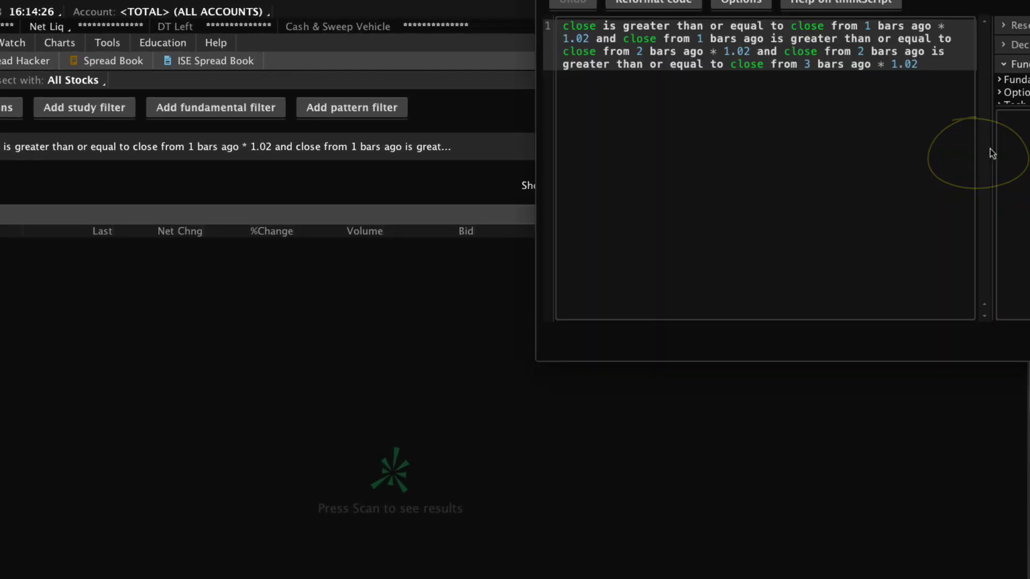
{"action": "left_click_drag", "start_coordinate": [966, 0], "coordinate": [522, 104]}
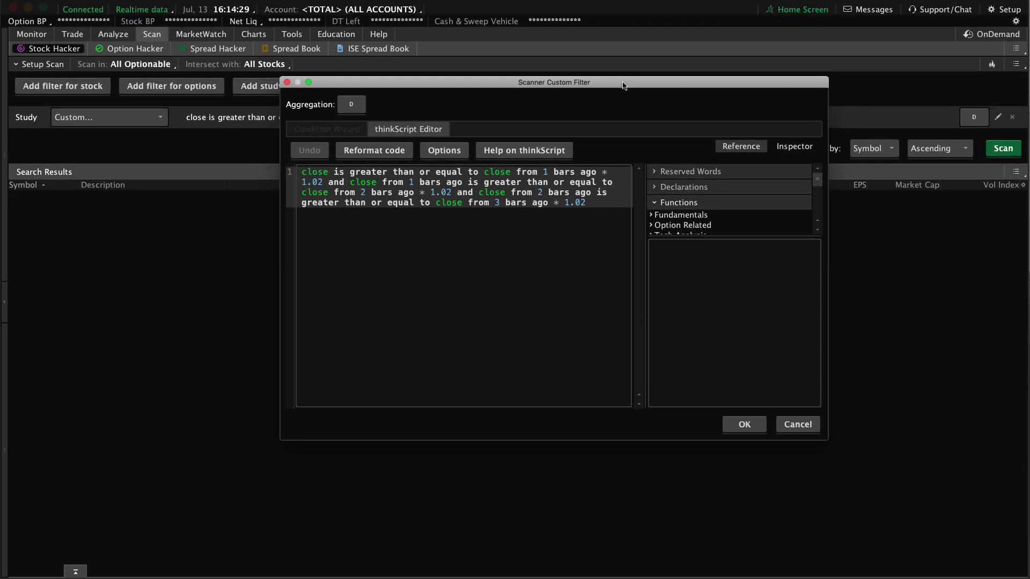
{"action": "left_click", "coordinate": [740, 147]}
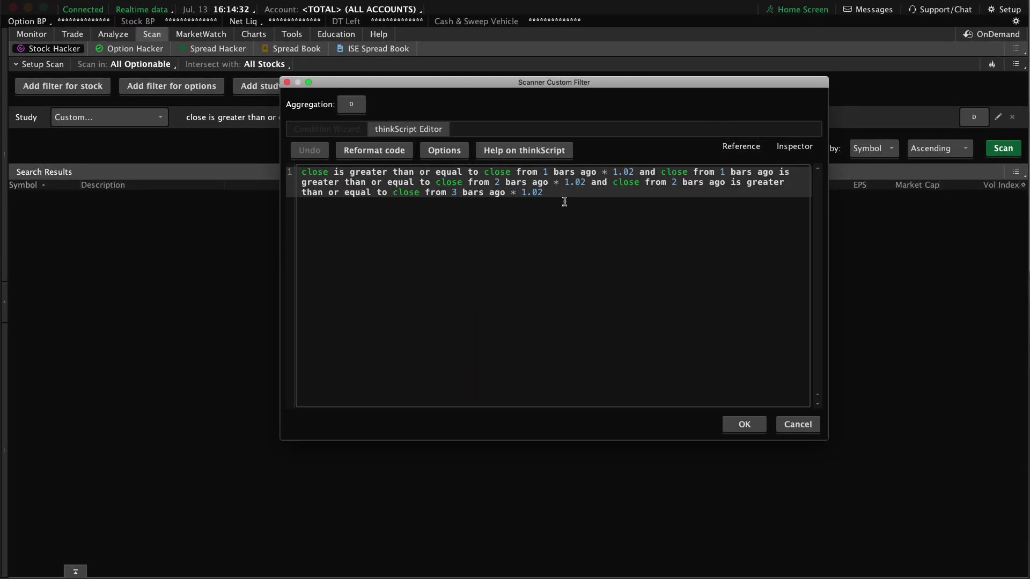
Replace the filter code with the pasted four SMA-100 conditions, save it, and run the scan
{"action": "left_click_drag", "start_coordinate": [554, 195], "coordinate": [290, 178]}
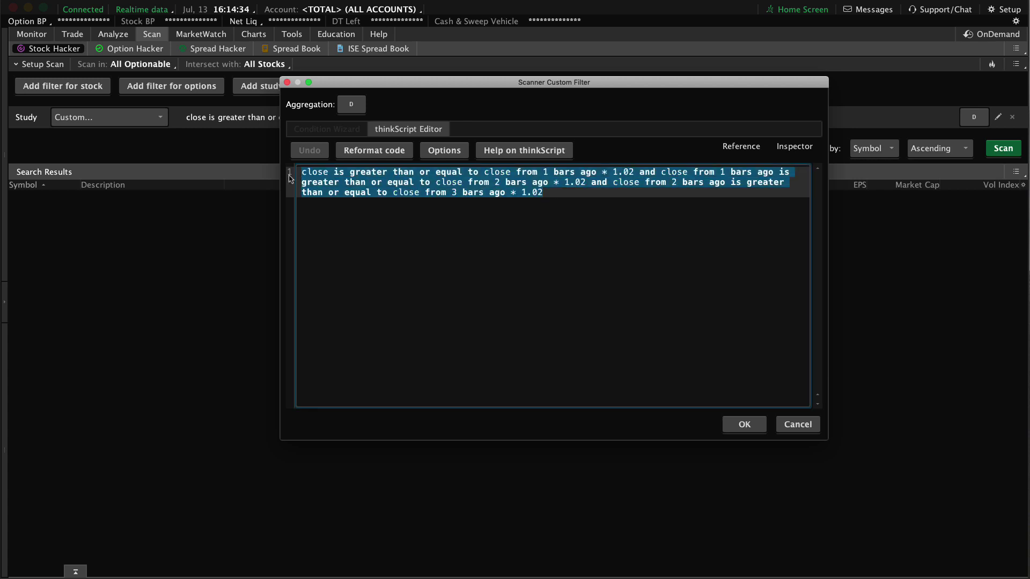
{"action": "key", "text": "BackSpace"}
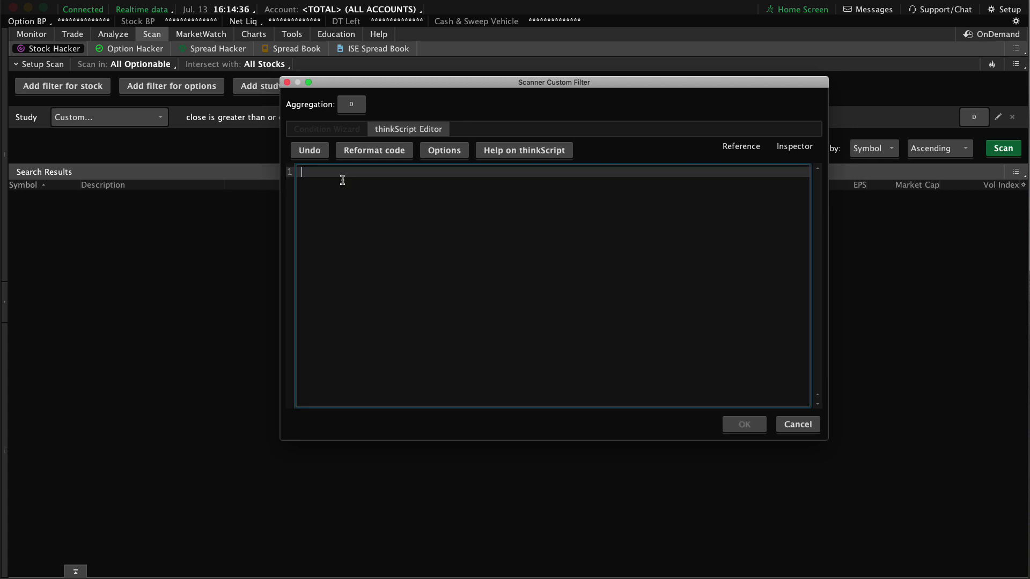
{"action": "right_click", "coordinate": [343, 174]}
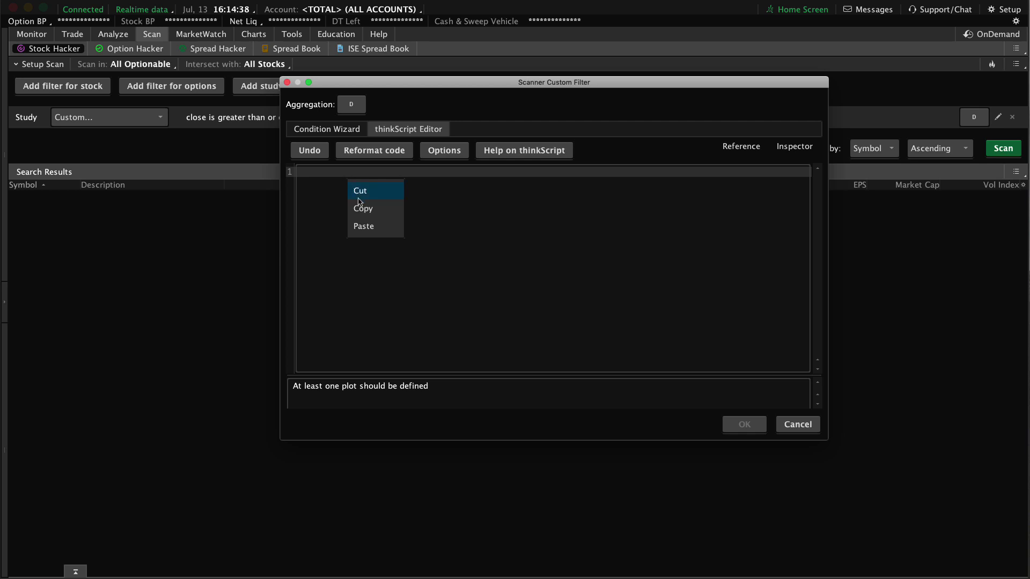
{"action": "left_click", "coordinate": [357, 227]}
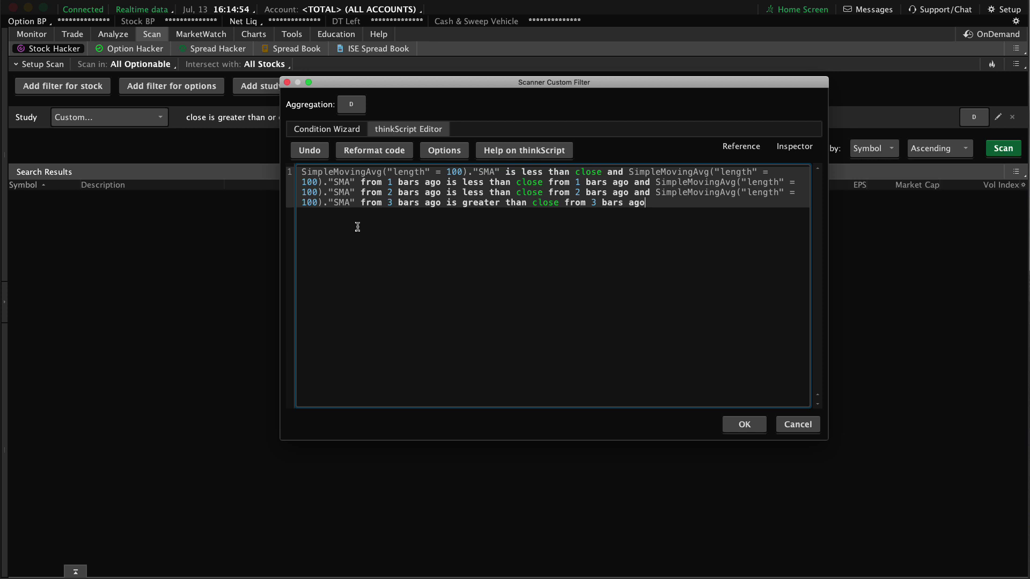
{"action": "left_click", "coordinate": [327, 133]}
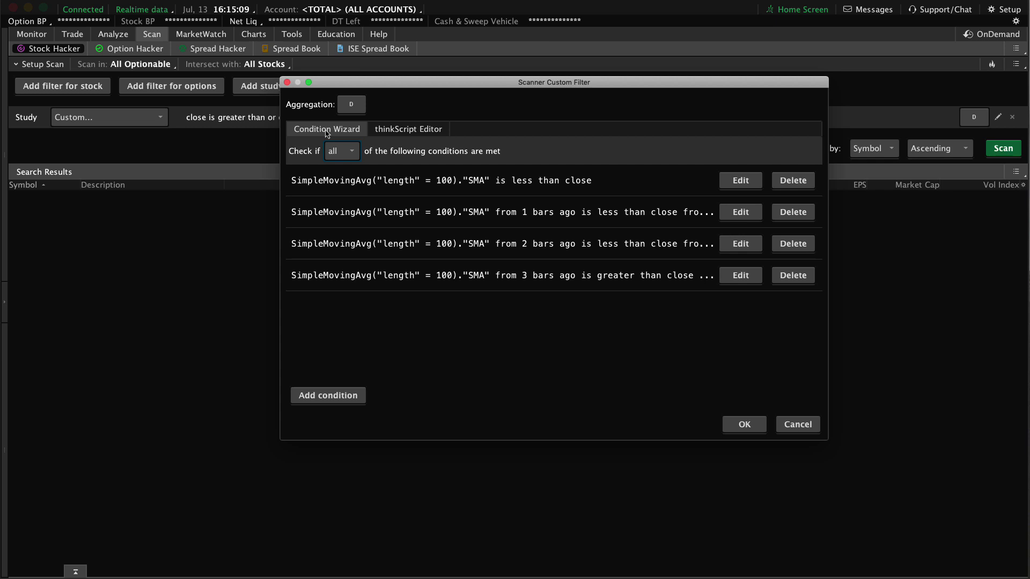
{"action": "left_click", "coordinate": [736, 429]}
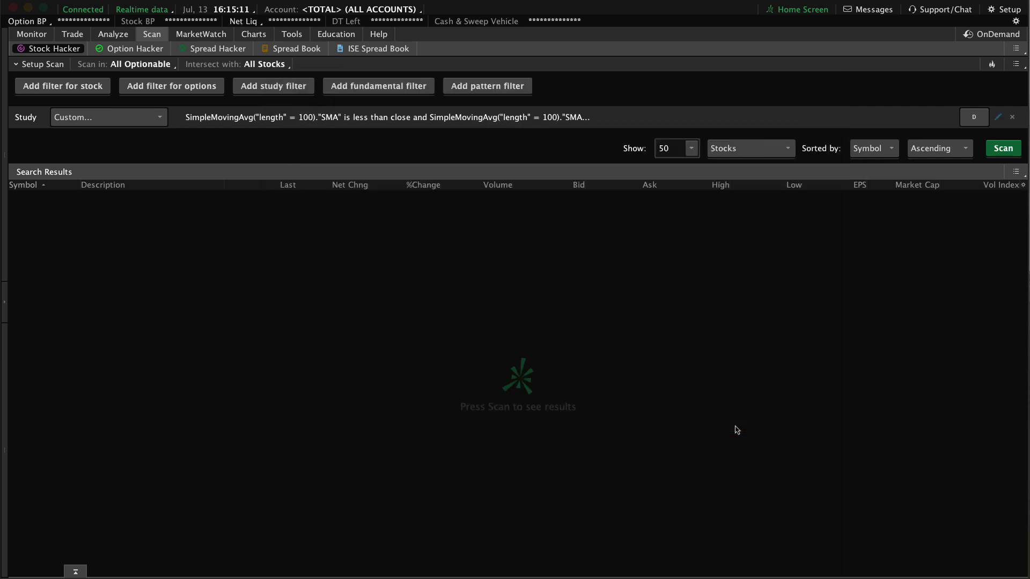
{"action": "left_click", "coordinate": [995, 153]}
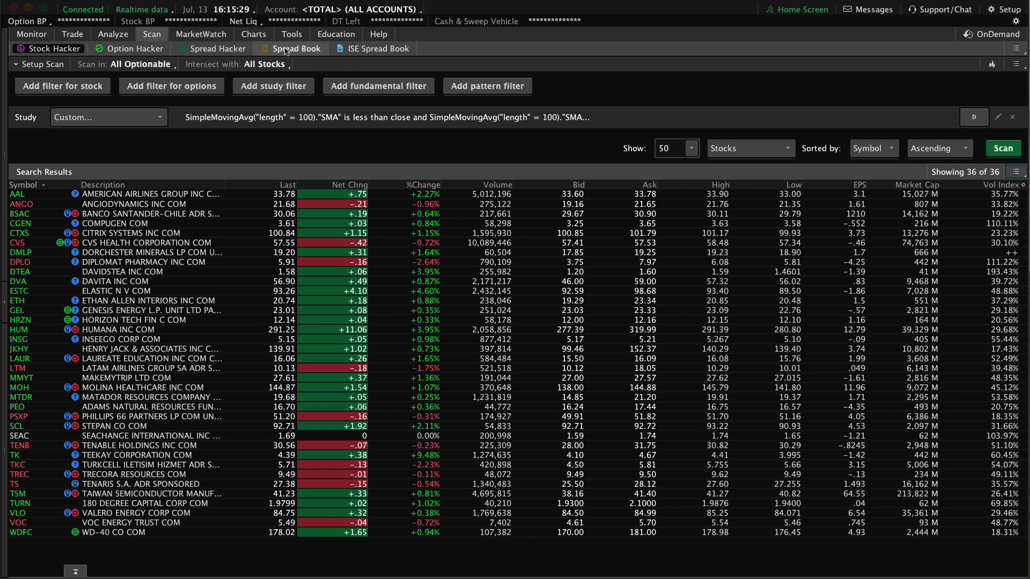
Reopen the custom filter to review its SMA-100 conditions, then close it unchanged
{"action": "mouse_move", "coordinate": [255, 38]}
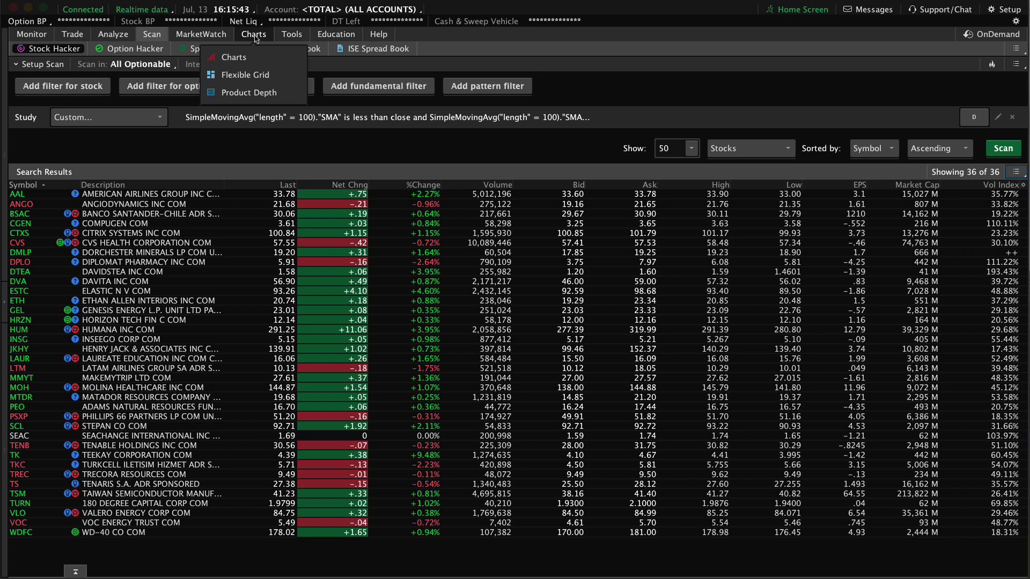
{"action": "left_click", "coordinate": [997, 117]}
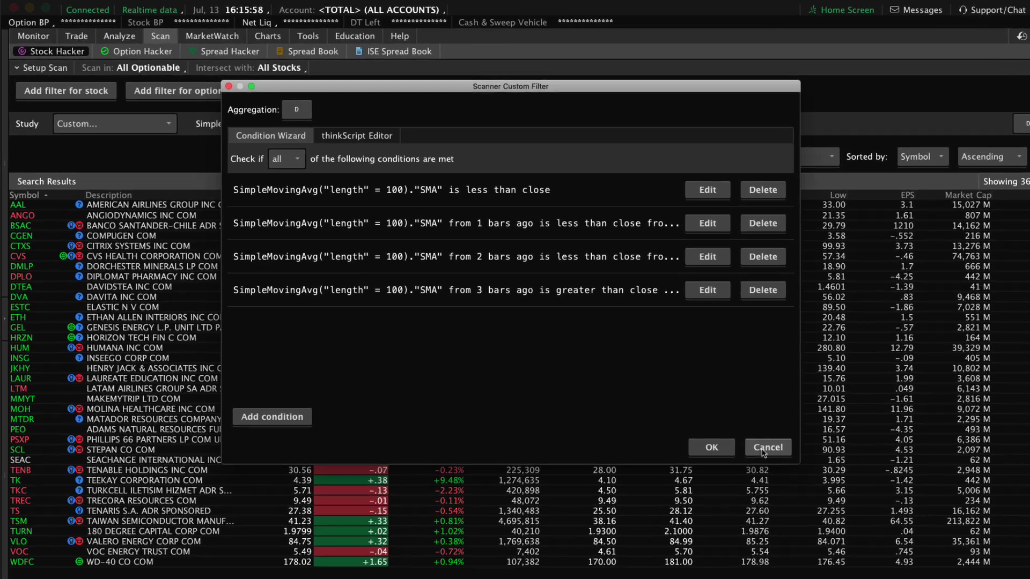
{"action": "left_click", "coordinate": [724, 424]}
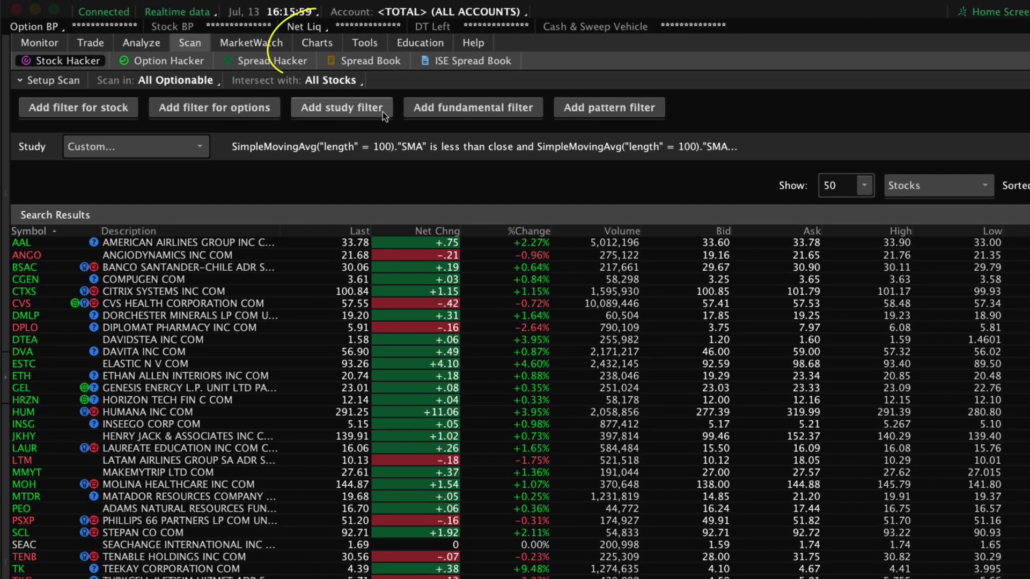
{"action": "left_click", "coordinate": [316, 42]}
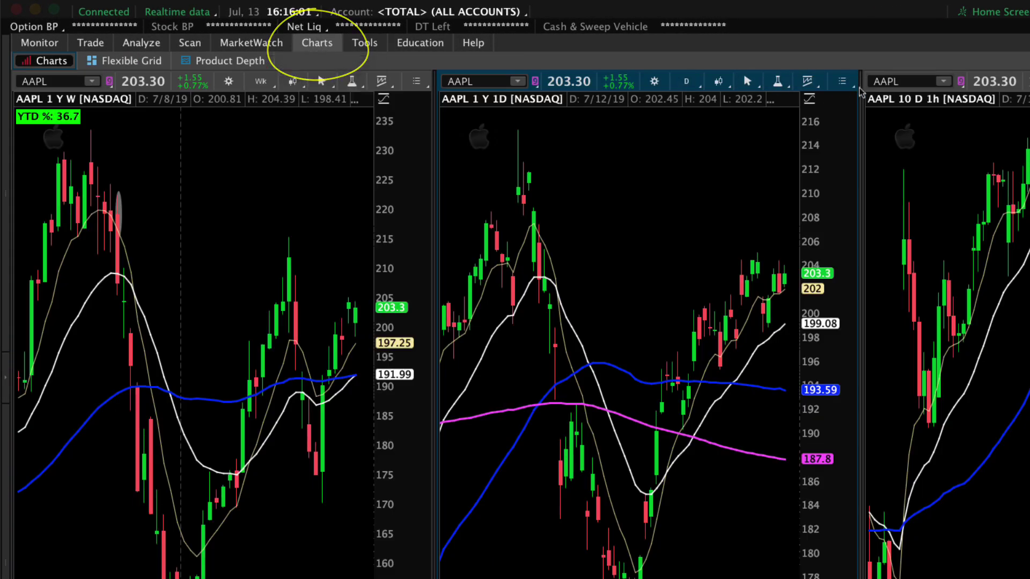
Maximize the AAPL daily chart and delete all its moving-average studies in Edit studies
{"action": "left_click", "coordinate": [841, 81]}
{"action": "left_click", "coordinate": [783, 340]}
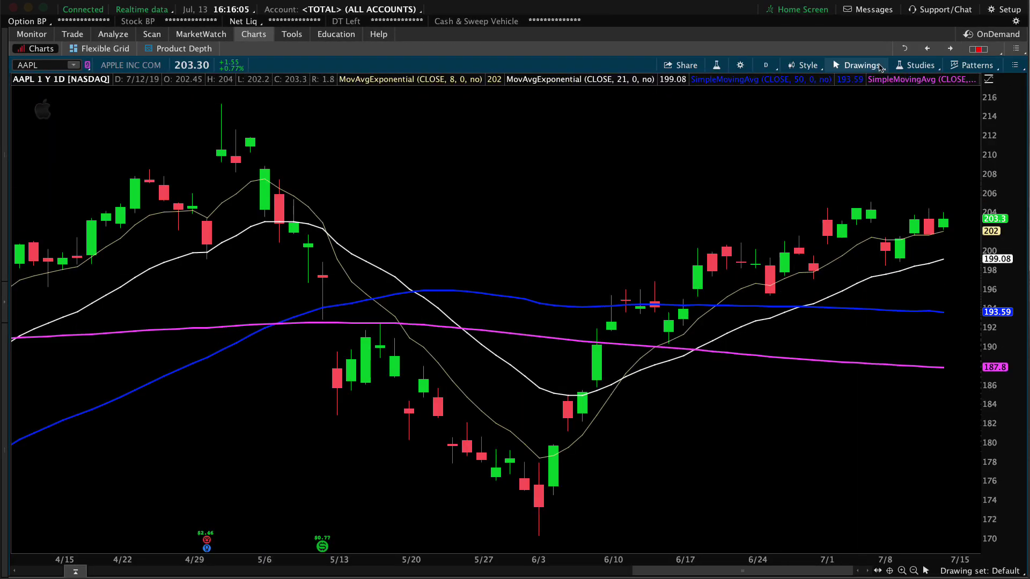
{"action": "left_click", "coordinate": [909, 67]}
{"action": "left_click", "coordinate": [872, 147]}
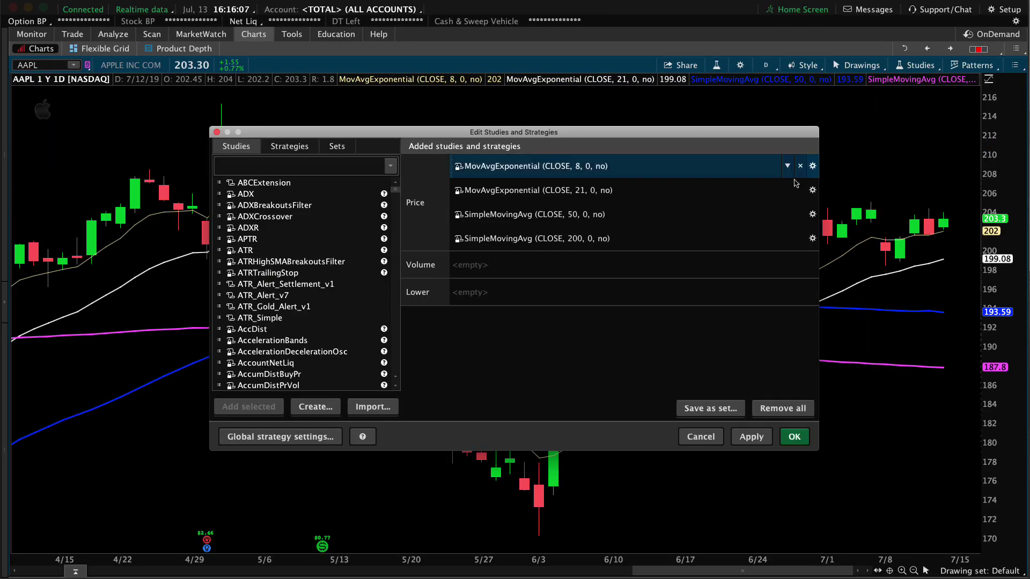
{"action": "left_click", "coordinate": [800, 166]}
{"action": "left_click", "coordinate": [800, 166]}
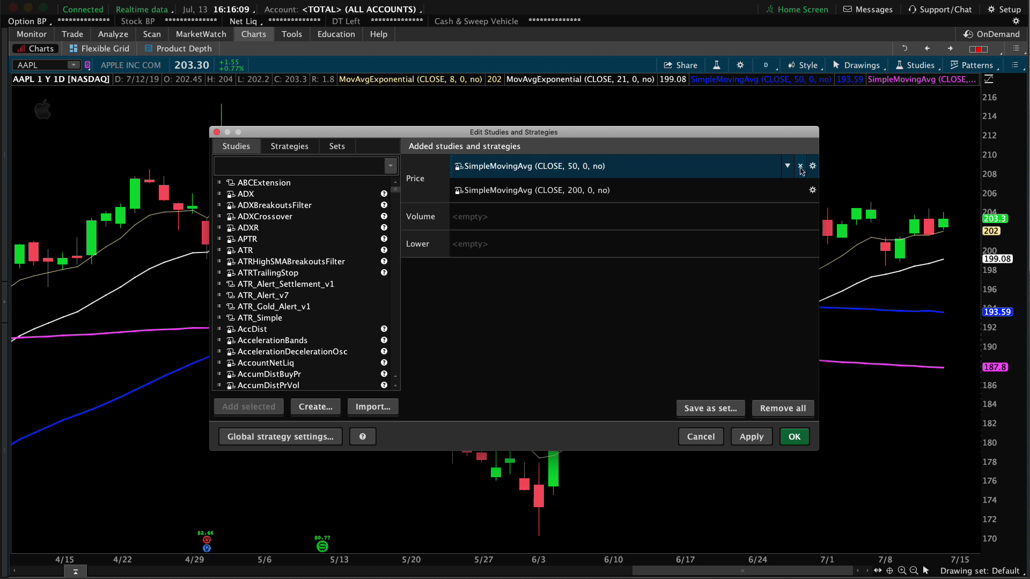
{"action": "left_click", "coordinate": [801, 168]}
{"action": "left_click", "coordinate": [801, 169]}
{"action": "left_click", "coordinate": [751, 437]}
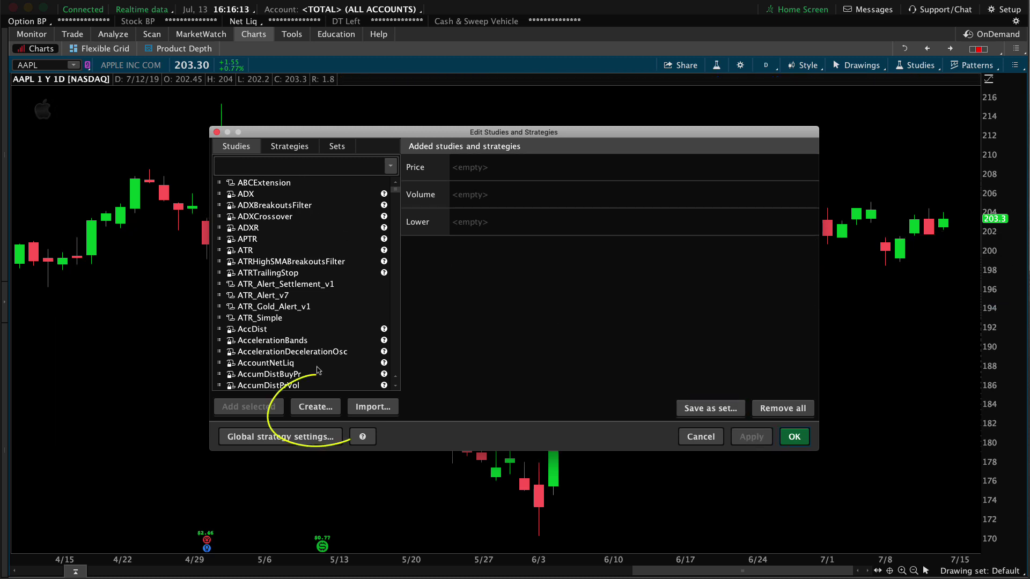
{"action": "left_click", "coordinate": [316, 406]}
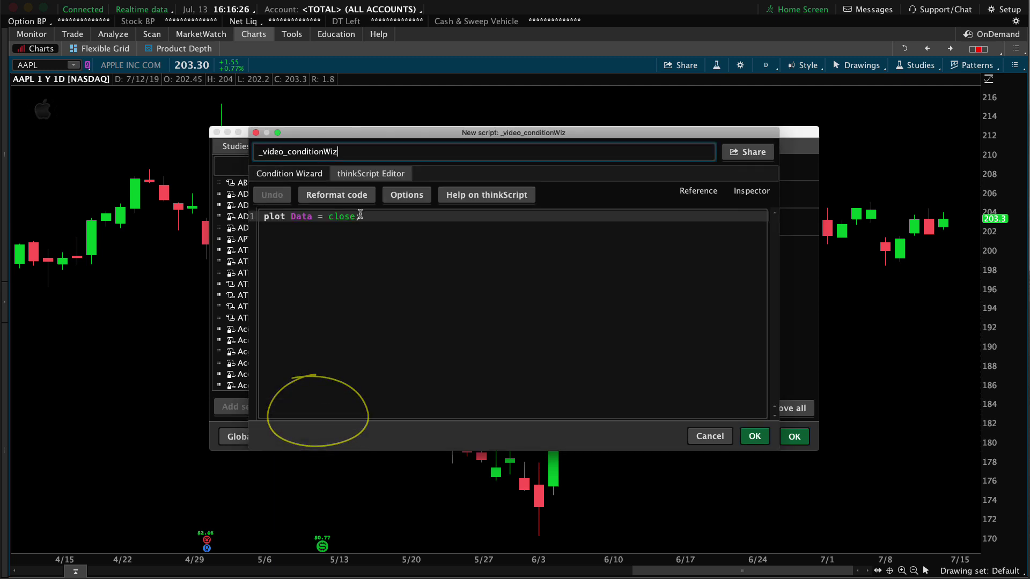
Replace the default plot line with the pasted SMA-100 code, save _video_conditionWiz, and apply it
{"action": "left_click_drag", "start_coordinate": [360, 214], "coordinate": [260, 214]}
{"action": "key", "text": "BackSpace"}
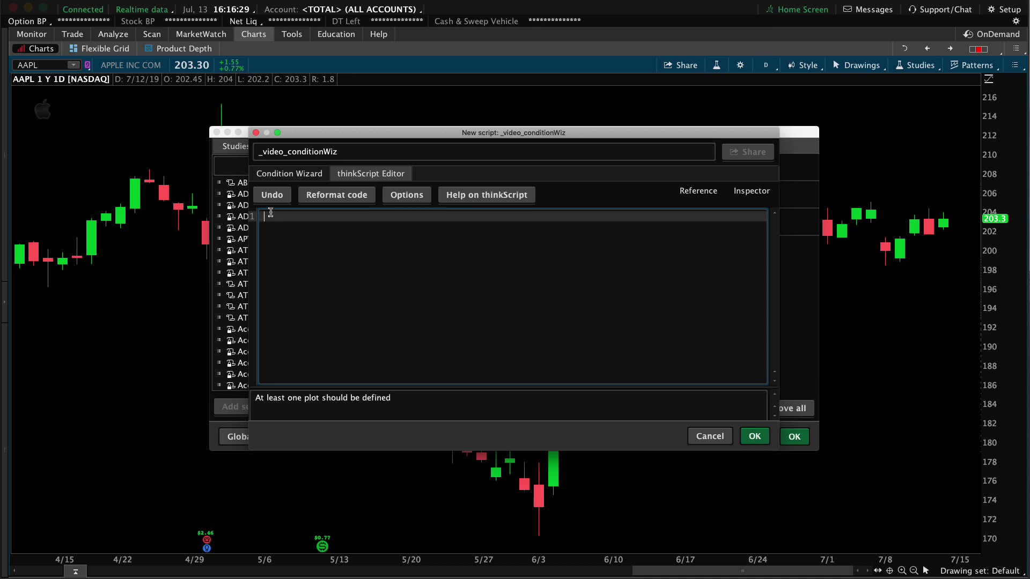
{"action": "right_click", "coordinate": [272, 217]}
{"action": "left_click", "coordinate": [288, 263]}
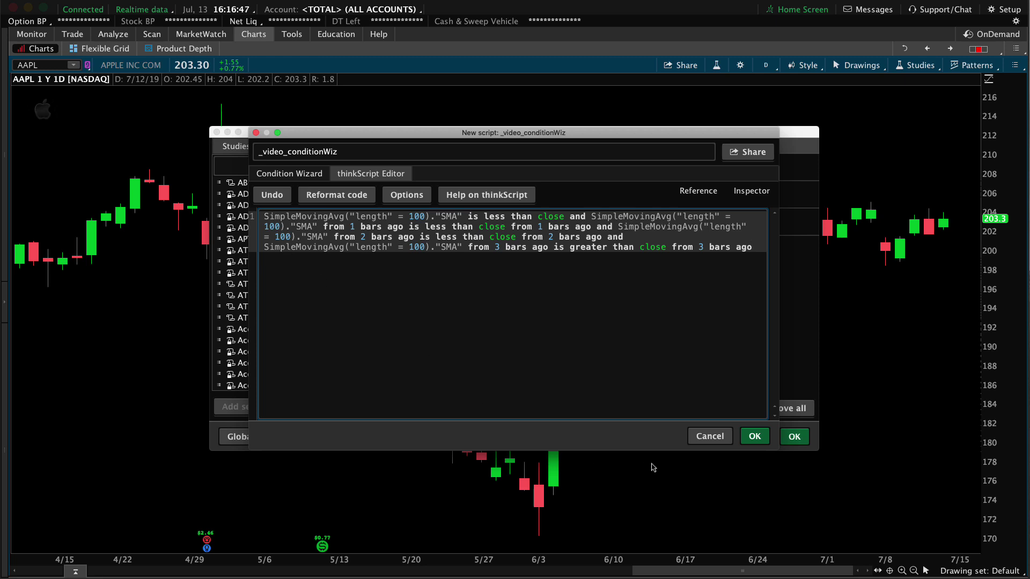
{"action": "left_click", "coordinate": [754, 436]}
{"action": "left_click", "coordinate": [752, 437]}
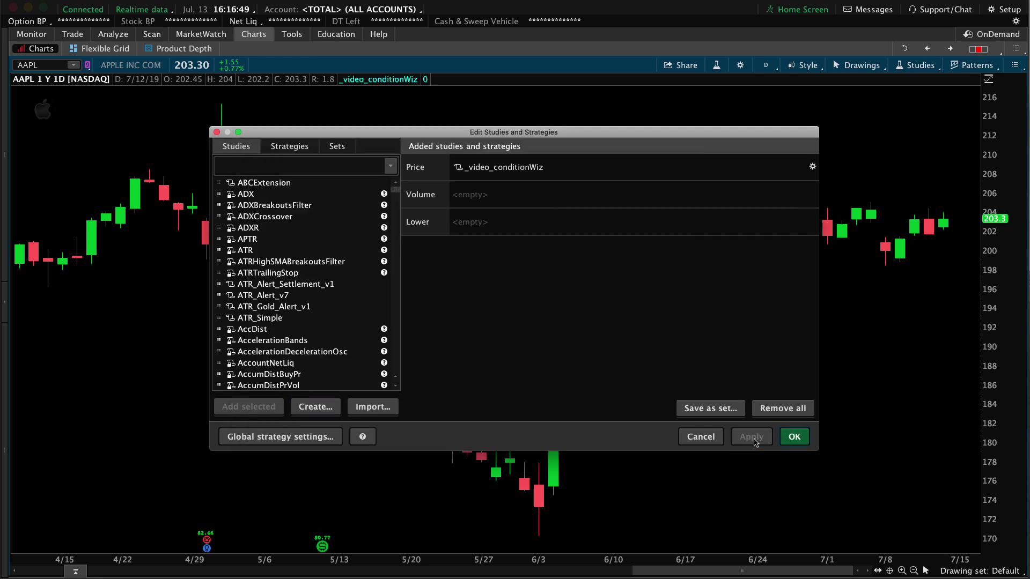
Add a length-100 SimpleMovingAvg to the price pane and move _video_conditionWiz to a lower pane
{"action": "left_click", "coordinate": [794, 437]}
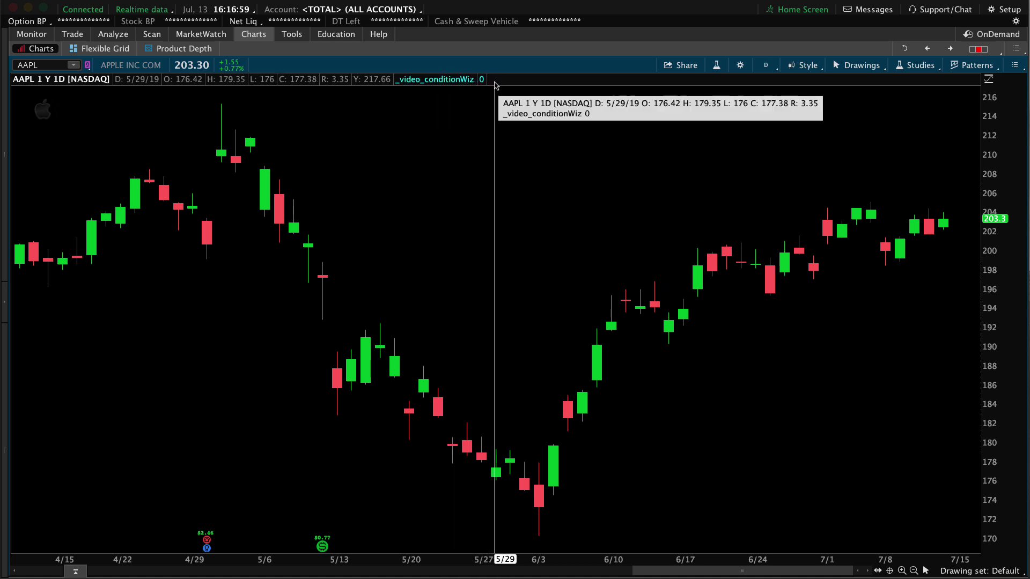
{"action": "left_click", "coordinate": [917, 64]}
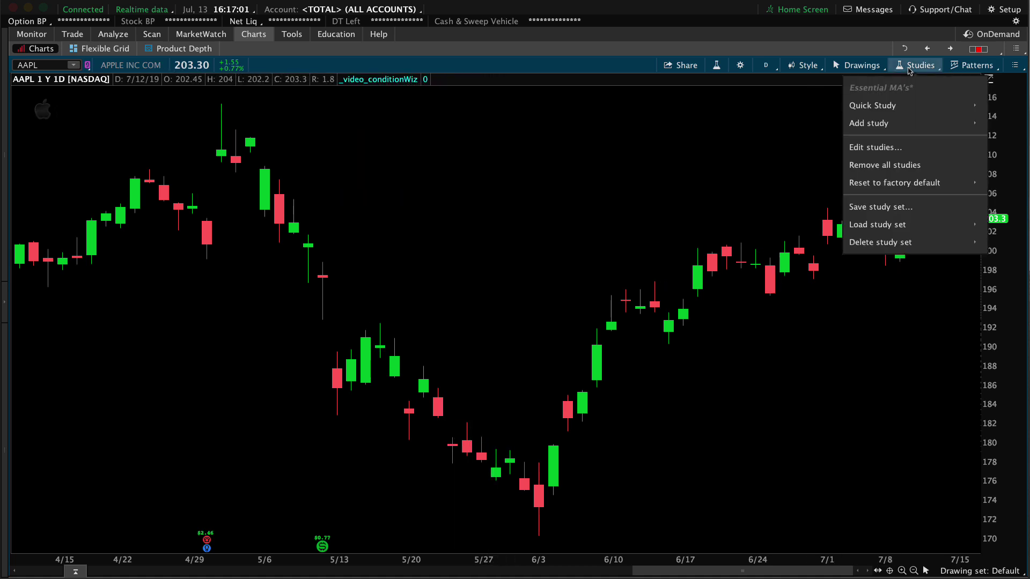
{"action": "left_click", "coordinate": [893, 153]}
{"action": "left_click", "coordinate": [320, 167]}
{"action": "type", "text": "simp"}
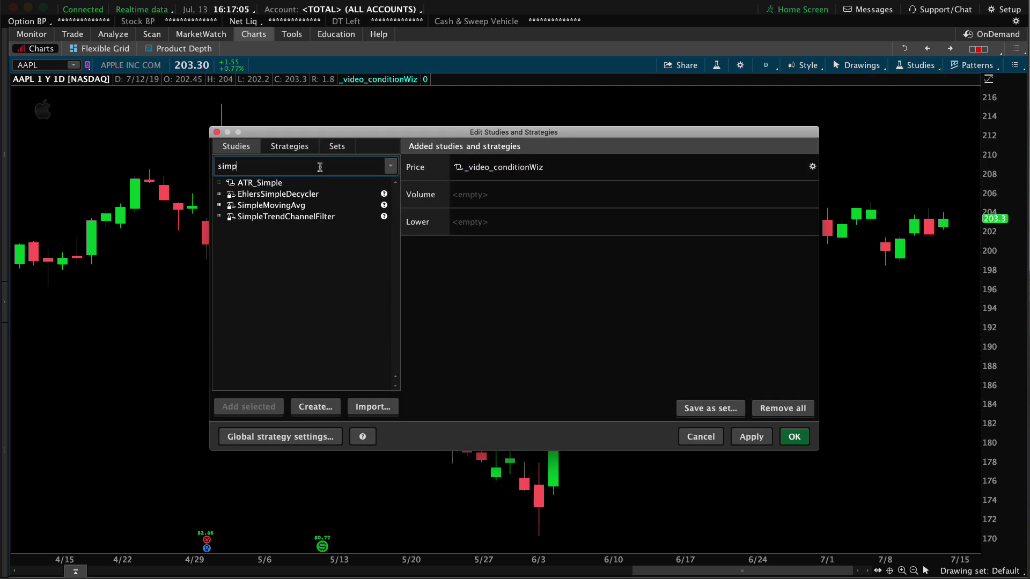
{"action": "double_click", "coordinate": [303, 207]}
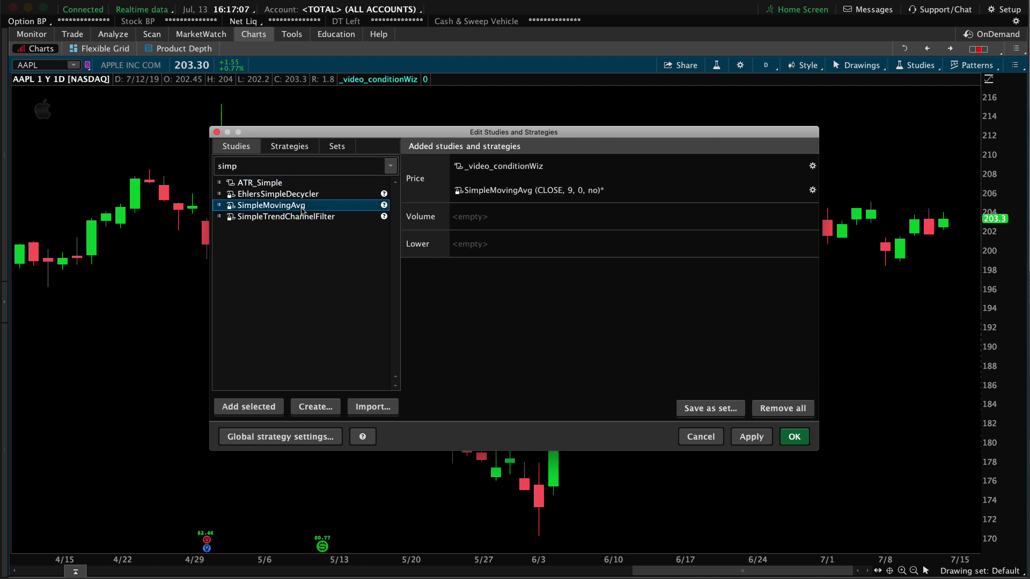
{"action": "left_click", "coordinate": [812, 190]}
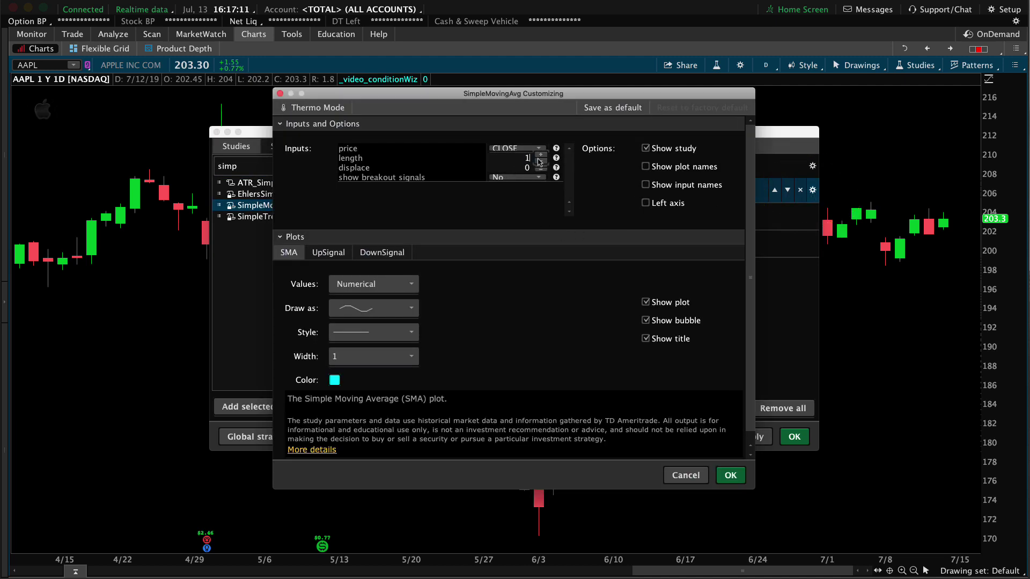
{"action": "left_click", "coordinate": [730, 475]}
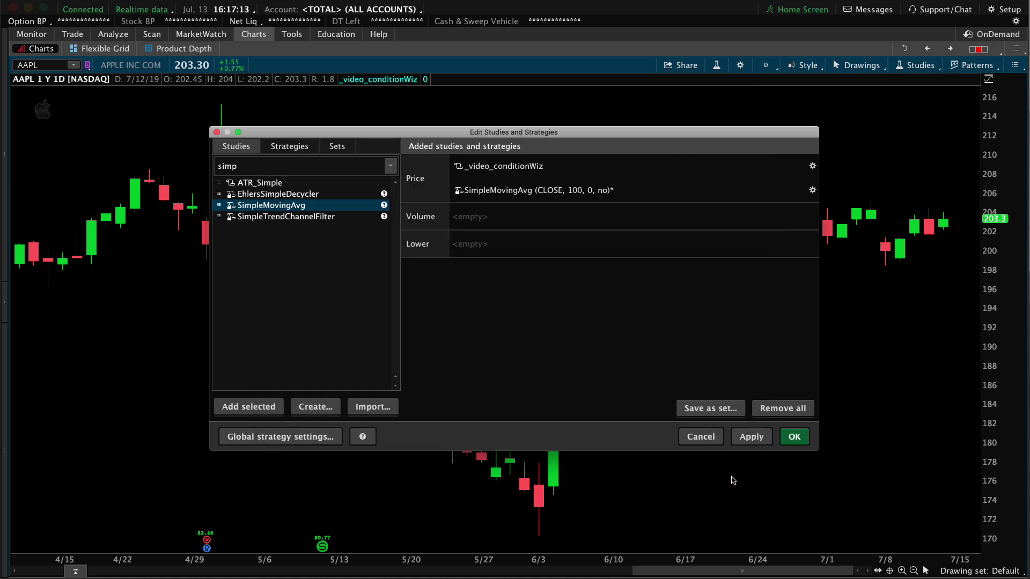
{"action": "left_click", "coordinate": [751, 438]}
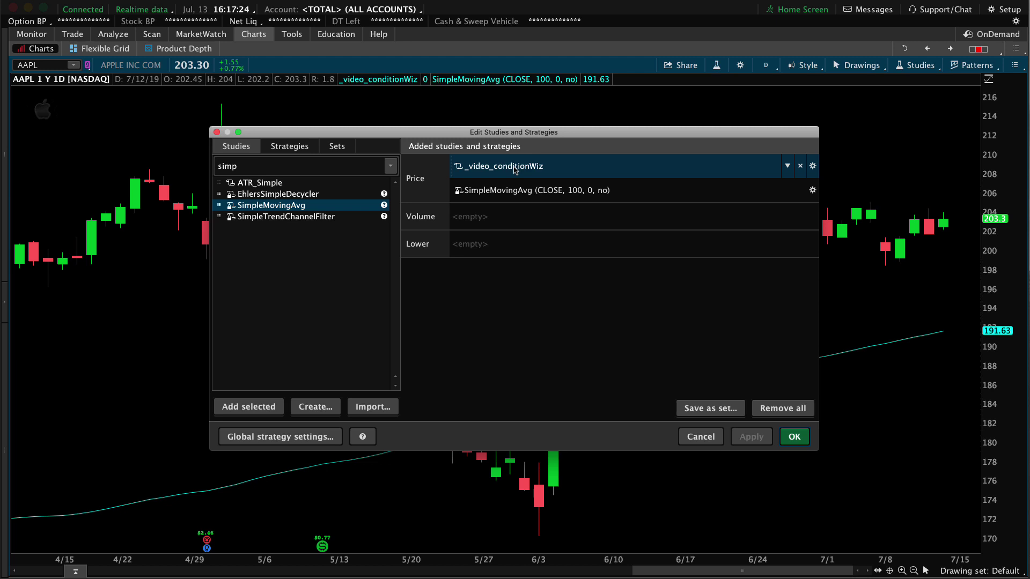
{"action": "left_click_drag", "start_coordinate": [515, 170], "coordinate": [500, 245]}
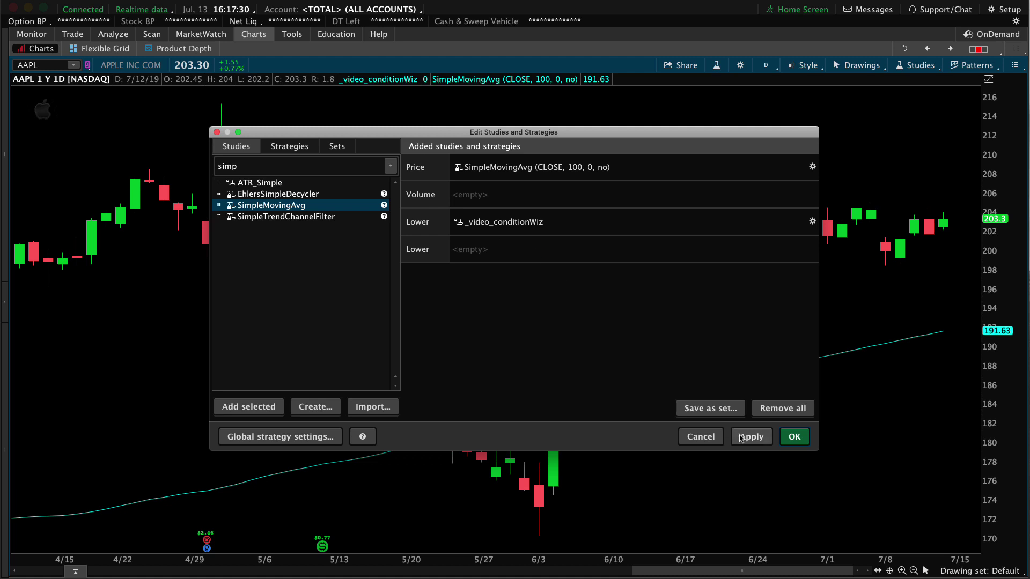
{"action": "left_click", "coordinate": [741, 437]}
Apply the _video_conditionWiz lower study to the AAPL chart and return to the scan results
{"action": "left_click", "coordinate": [794, 437]}
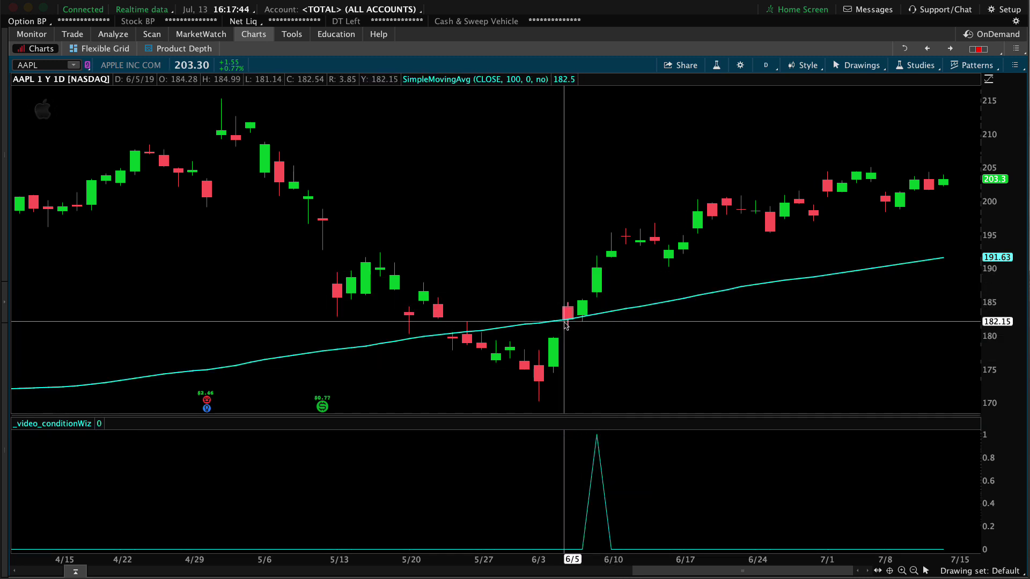
{"action": "left_click", "coordinate": [152, 34]}
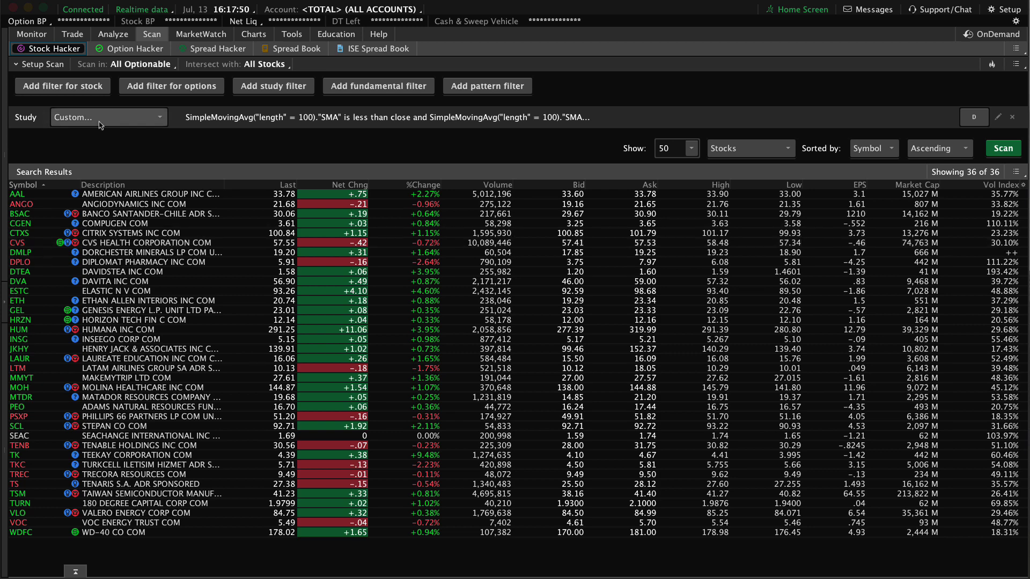
Switch to the Charts view and load the CVS symbol from the scan results
{"action": "mouse_move", "coordinate": [247, 40]}
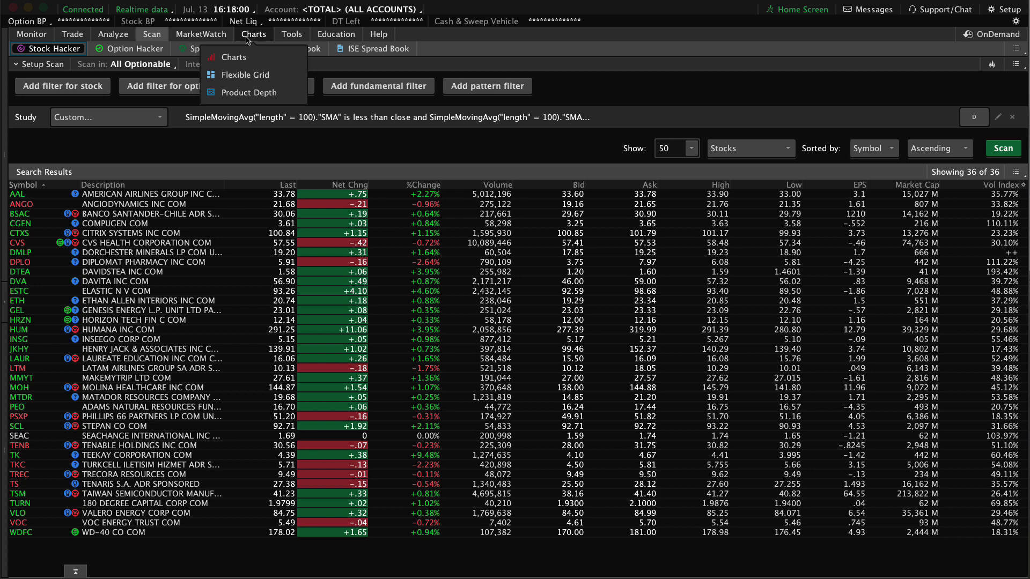
{"action": "left_click", "coordinate": [233, 57]}
{"action": "left_click", "coordinate": [48, 64]}
{"action": "type", "text": "CVS"}
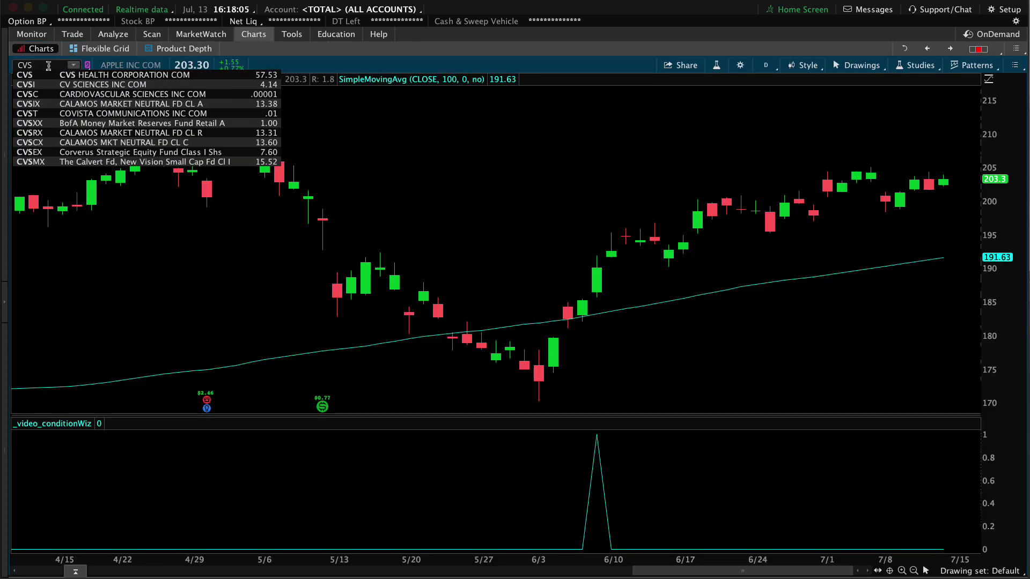
{"action": "key", "text": "Return"}
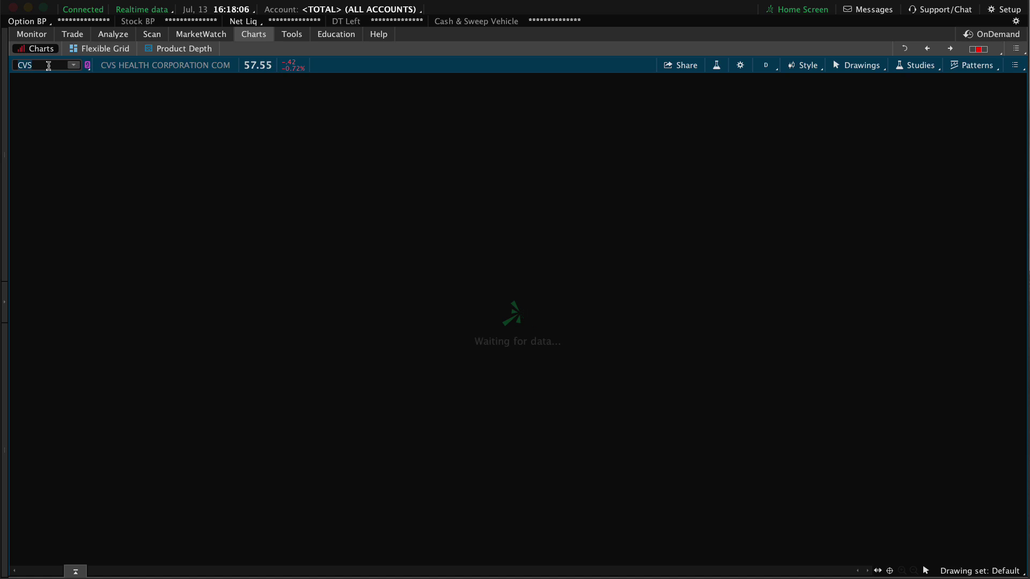